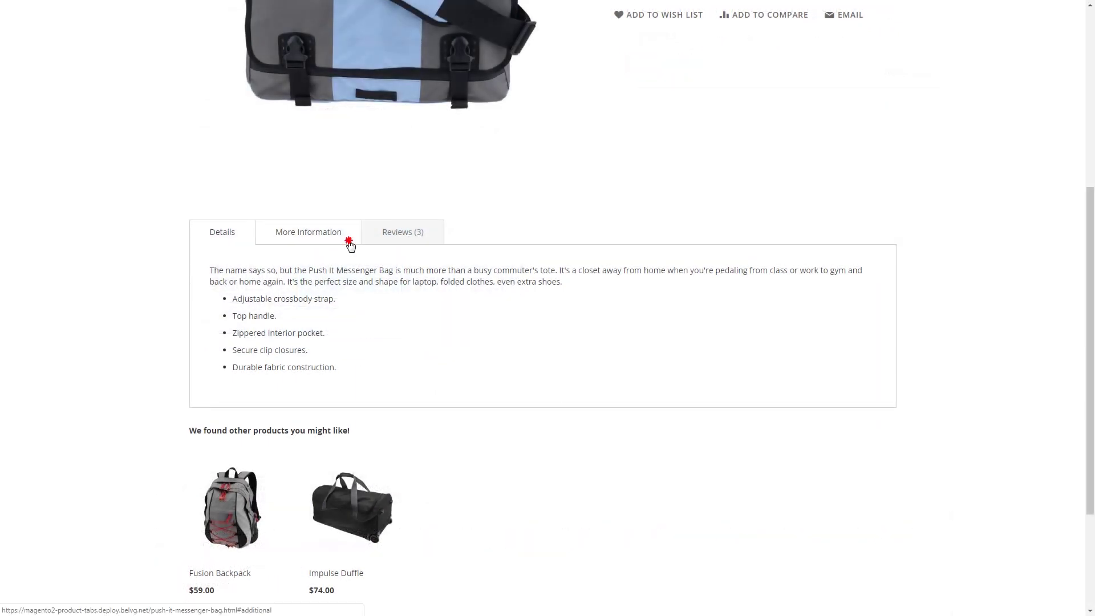
- View the Push It Messenger Bag's More Information attributes, then its Reviews tab
{"action": "left_click", "coordinate": [351, 244]}
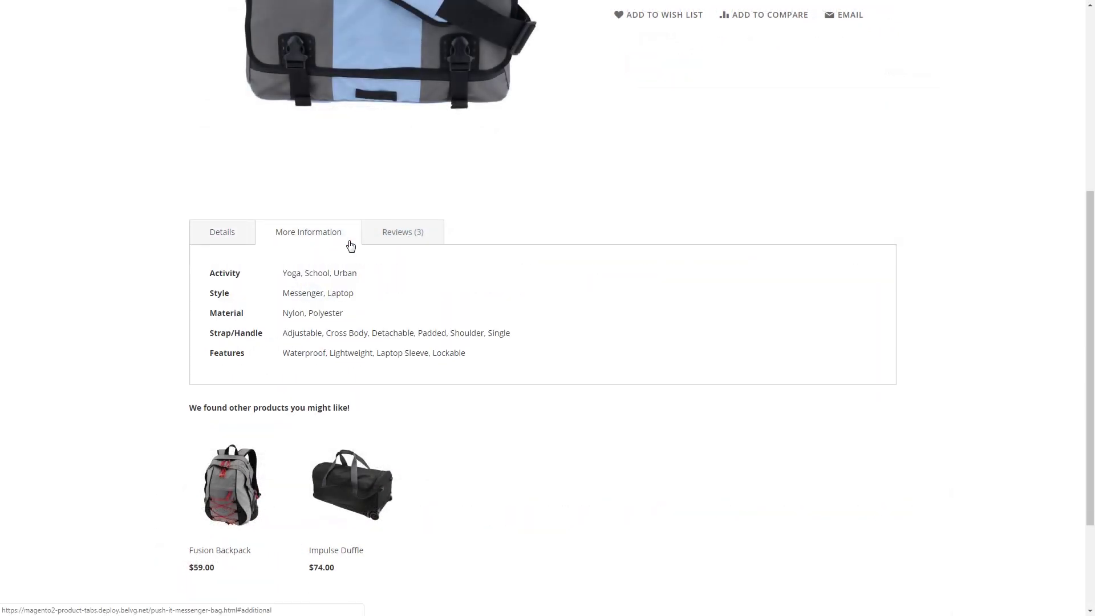
{"action": "left_click", "coordinate": [432, 238]}
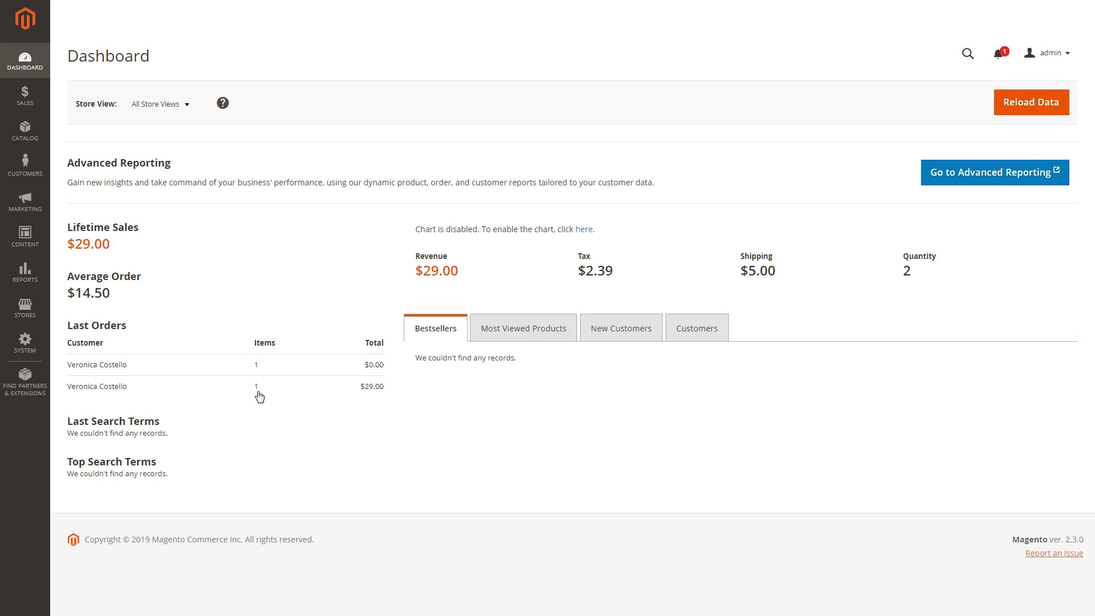
- Open the Product Tabs settings under Stores > Configuration > BELVG EXTENSIONS
{"action": "left_click", "coordinate": [25, 308]}
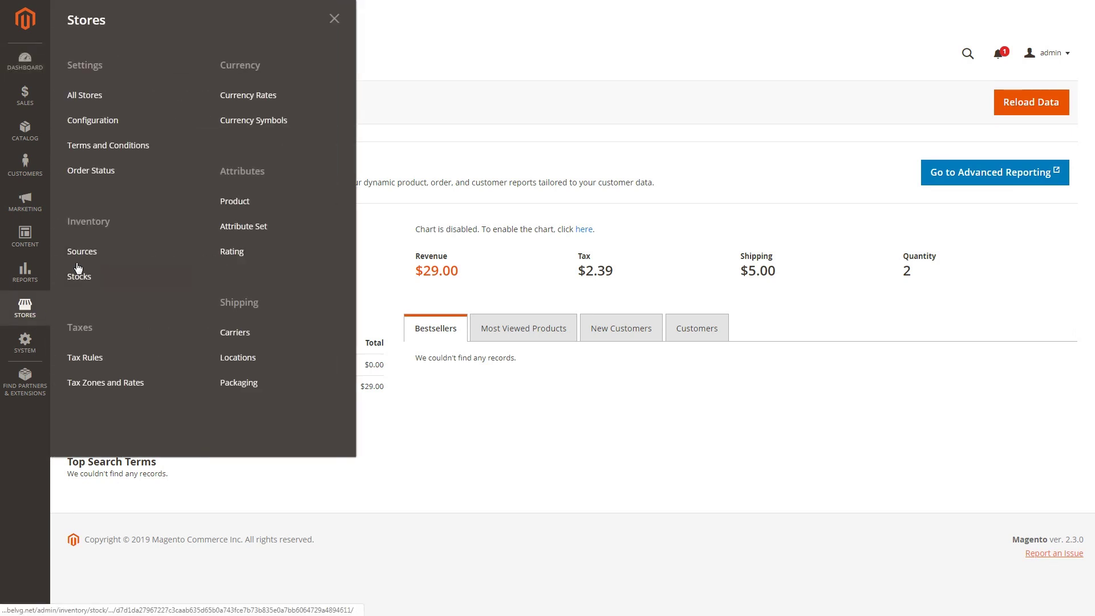
{"action": "left_click", "coordinate": [125, 124]}
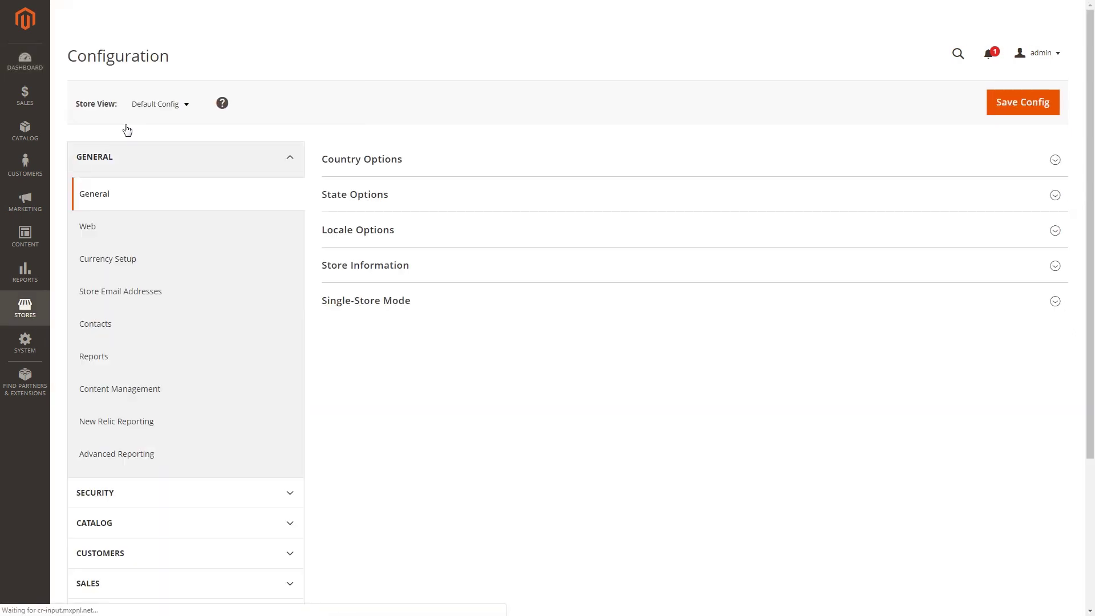
{"action": "scroll", "coordinate": [234, 407], "scroll_direction": "down", "scroll_amount": 4}
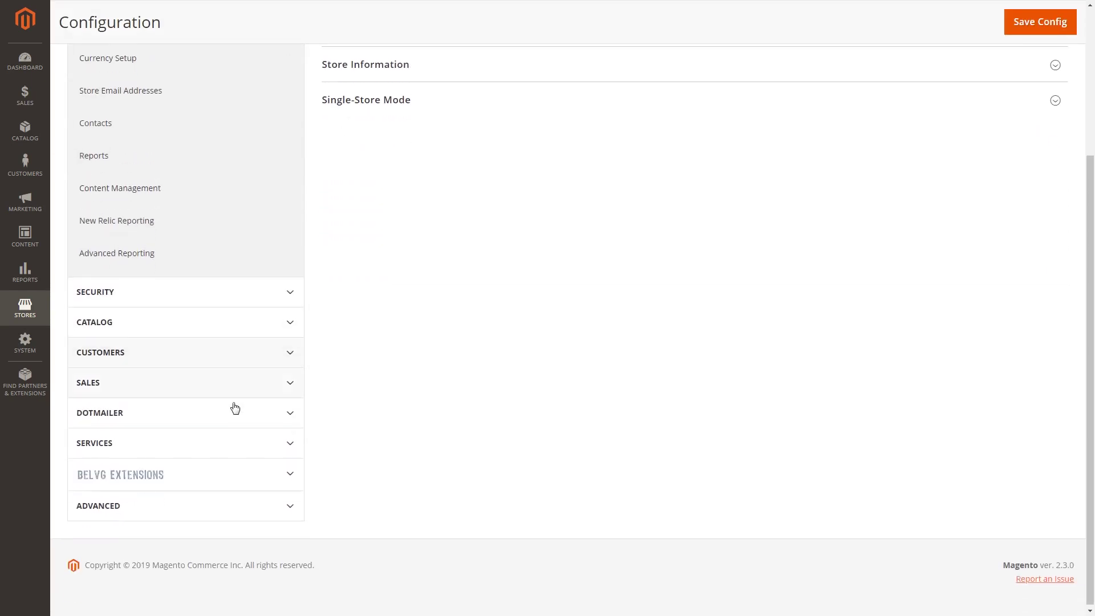
{"action": "left_click", "coordinate": [289, 474]}
{"action": "left_click", "coordinate": [184, 520]}
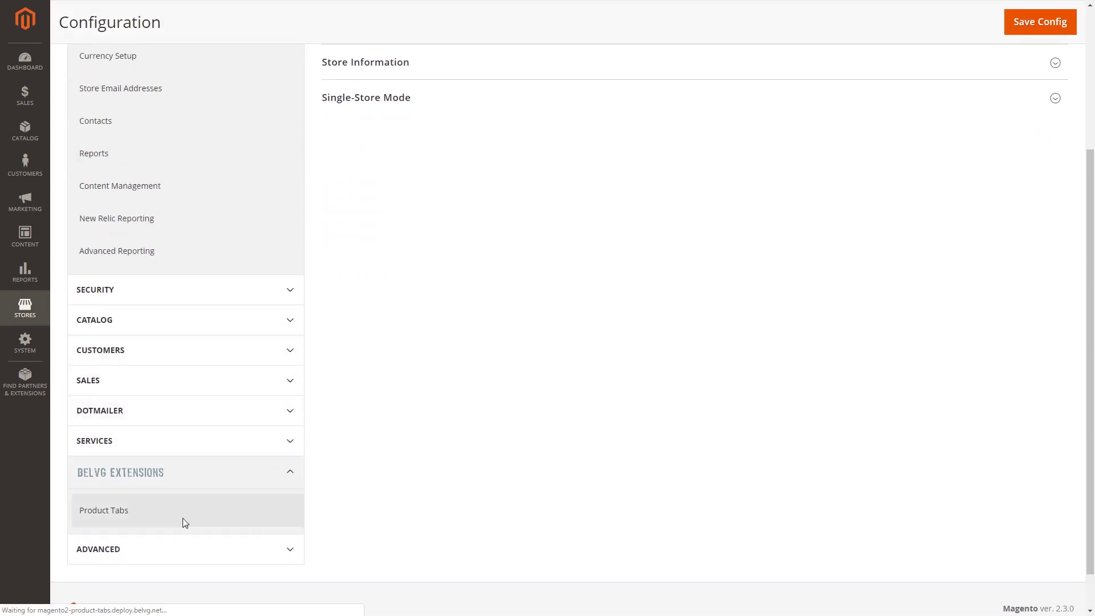
{"action": "left_click", "coordinate": [871, 198]}
- Enable Product Tabs, display them as an Accordion, and set Open All to Yes
{"action": "left_click", "coordinate": [748, 214]}
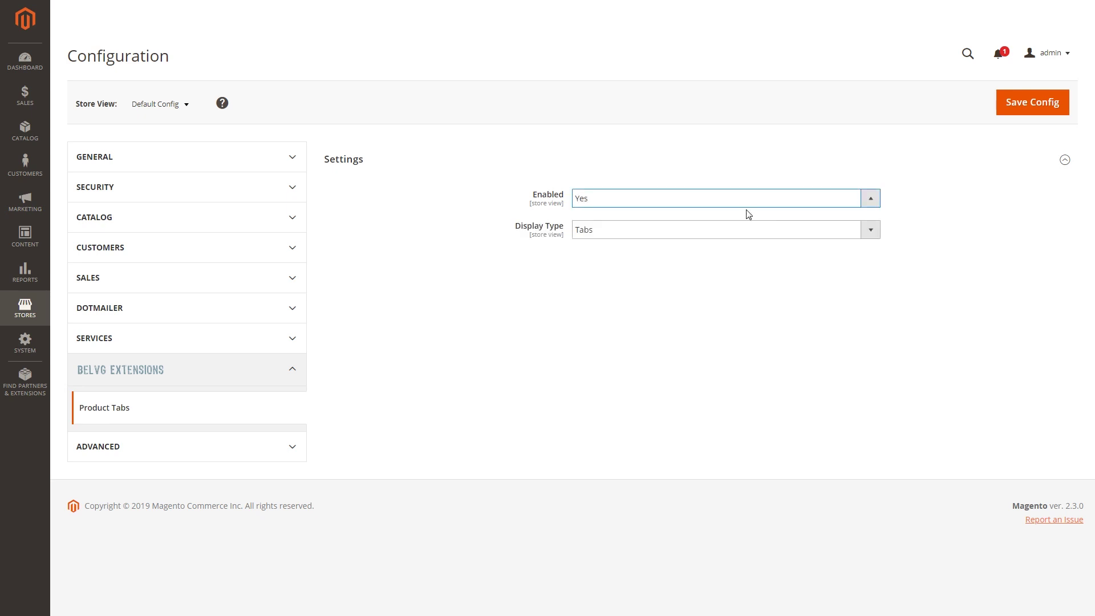
{"action": "left_click", "coordinate": [871, 230]}
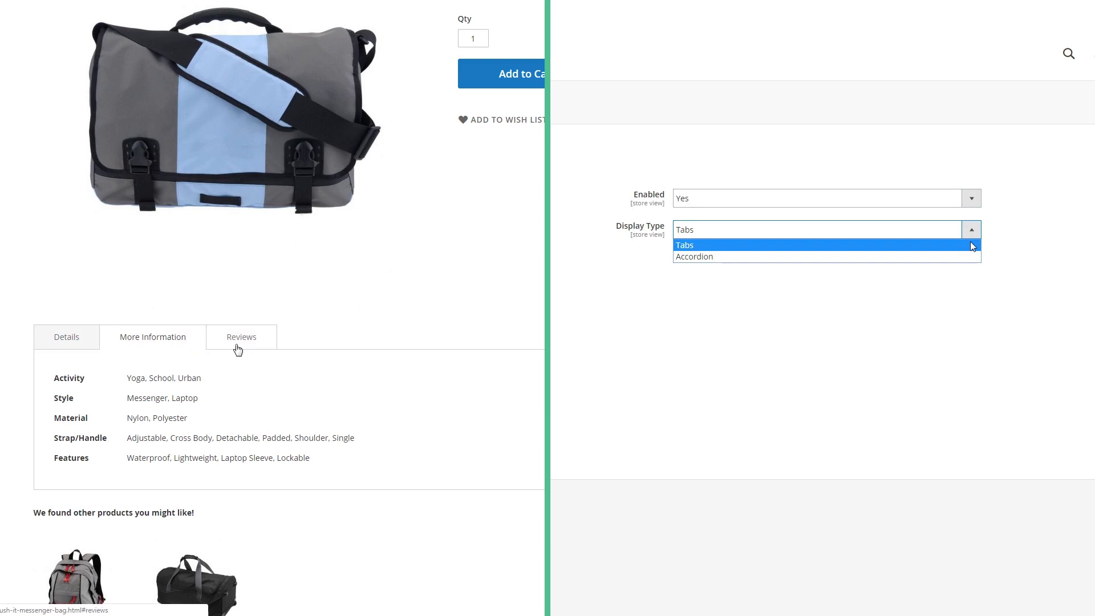
{"action": "left_click", "coordinate": [237, 349]}
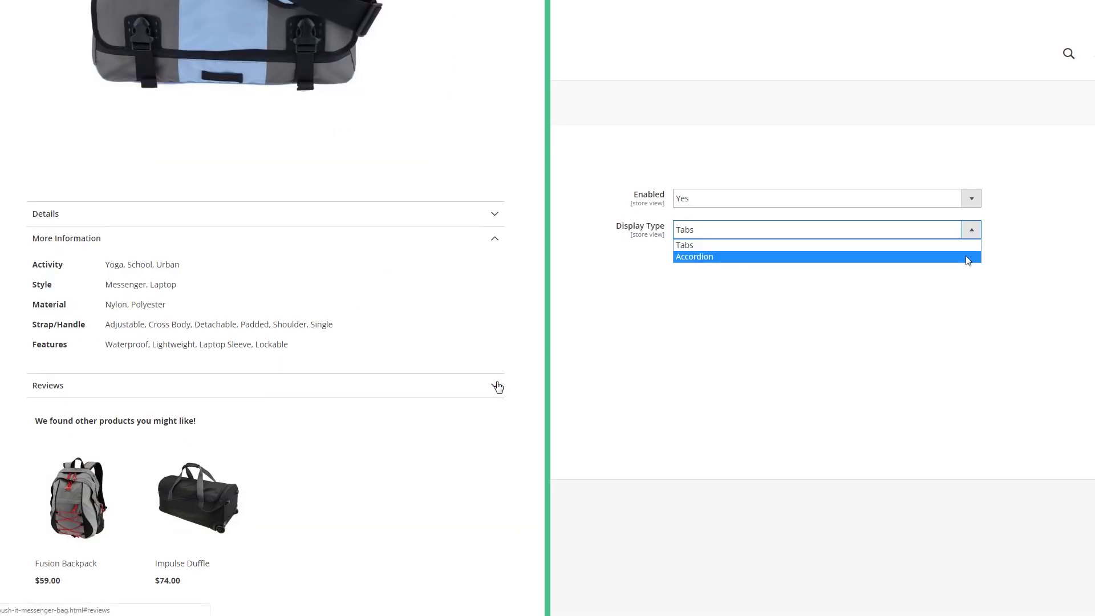
{"action": "left_click", "coordinate": [968, 258]}
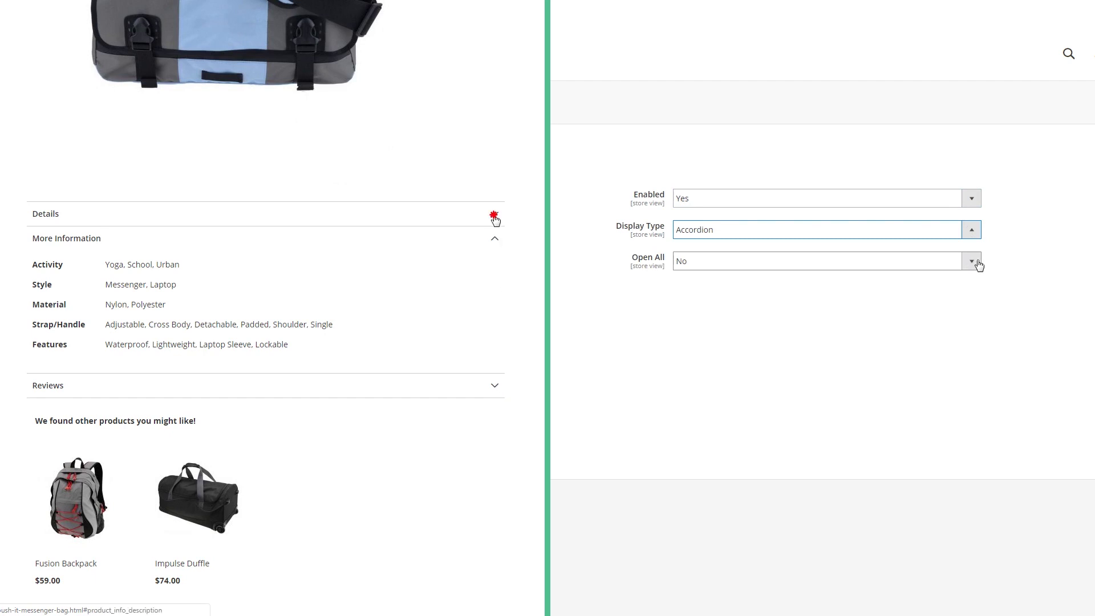
{"action": "left_click", "coordinate": [978, 263]}
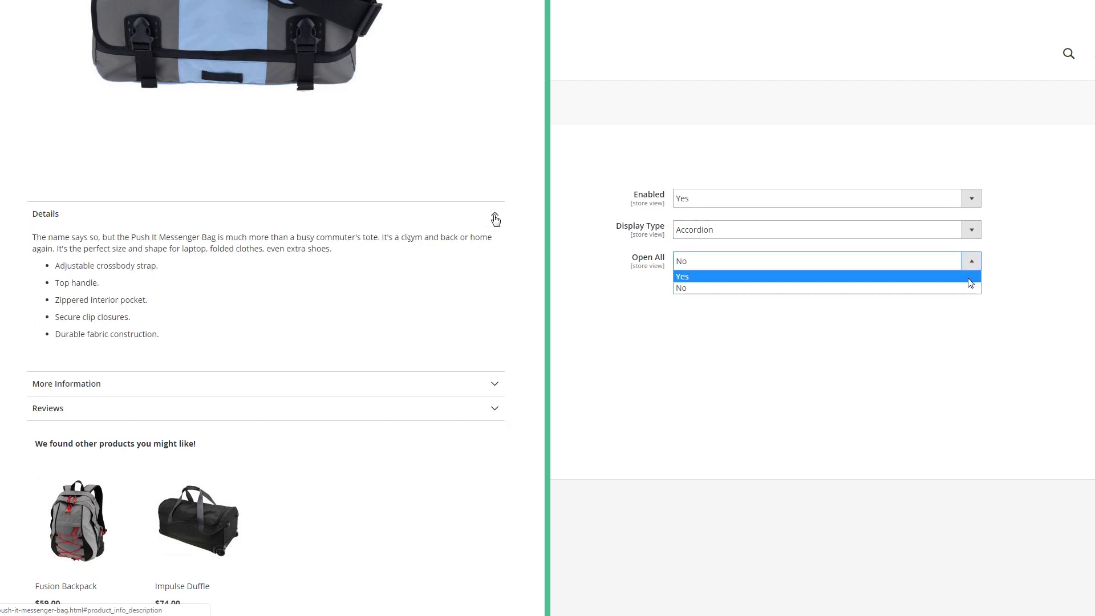
{"action": "left_click", "coordinate": [970, 278]}
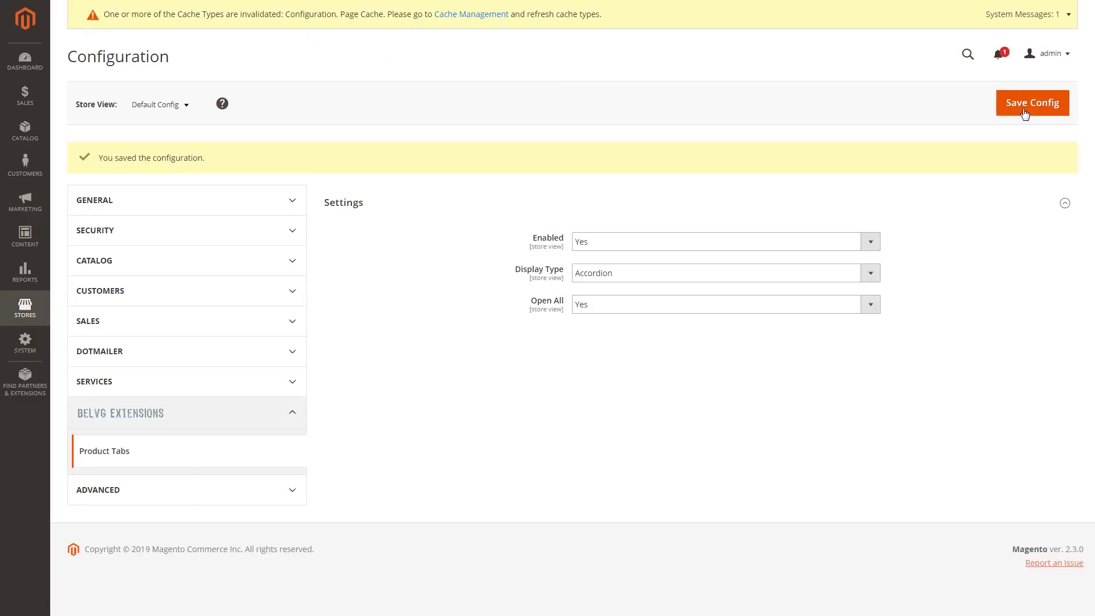
- Go to Cache Management and flush the Magento cache
{"action": "left_click", "coordinate": [500, 15]}
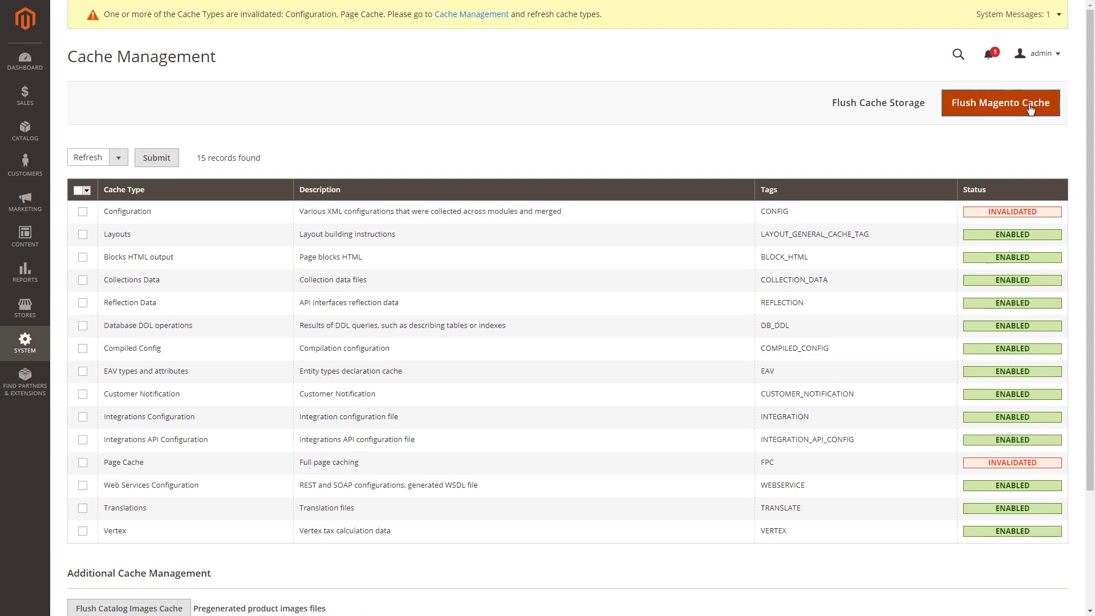
{"action": "left_click", "coordinate": [1046, 114]}
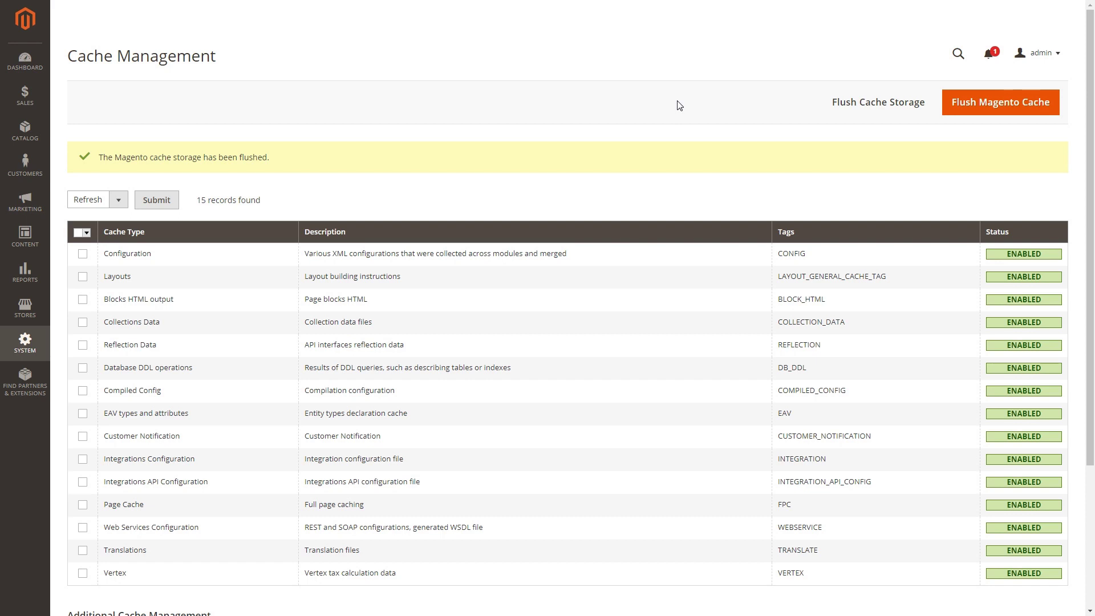
- Start a new product tab titled 'Details' with alias product_info_description
{"action": "left_click", "coordinate": [33, 130]}
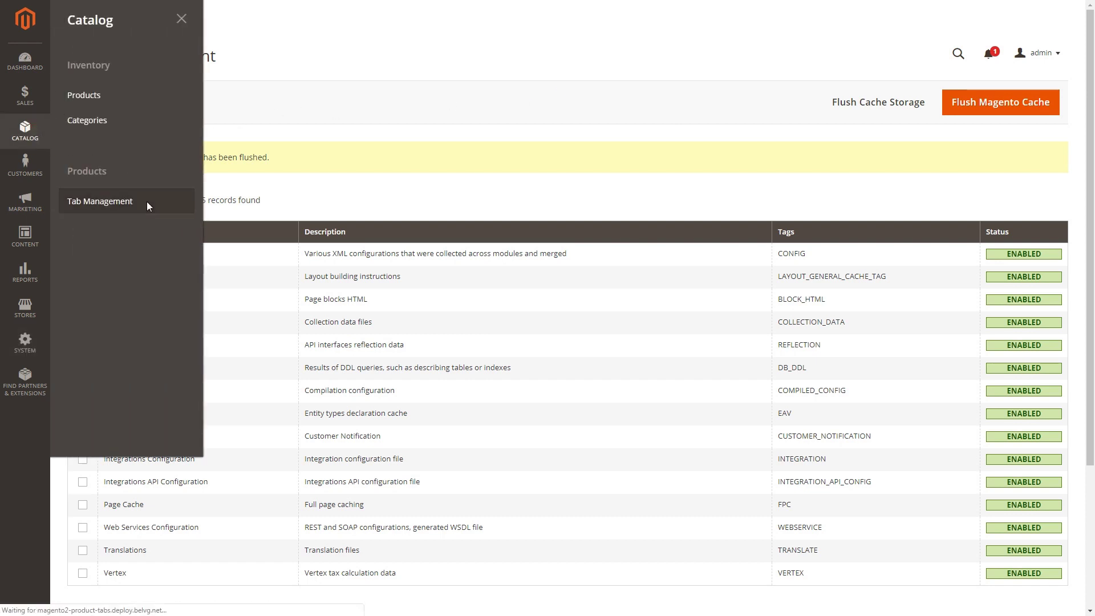
{"action": "left_click", "coordinate": [146, 202]}
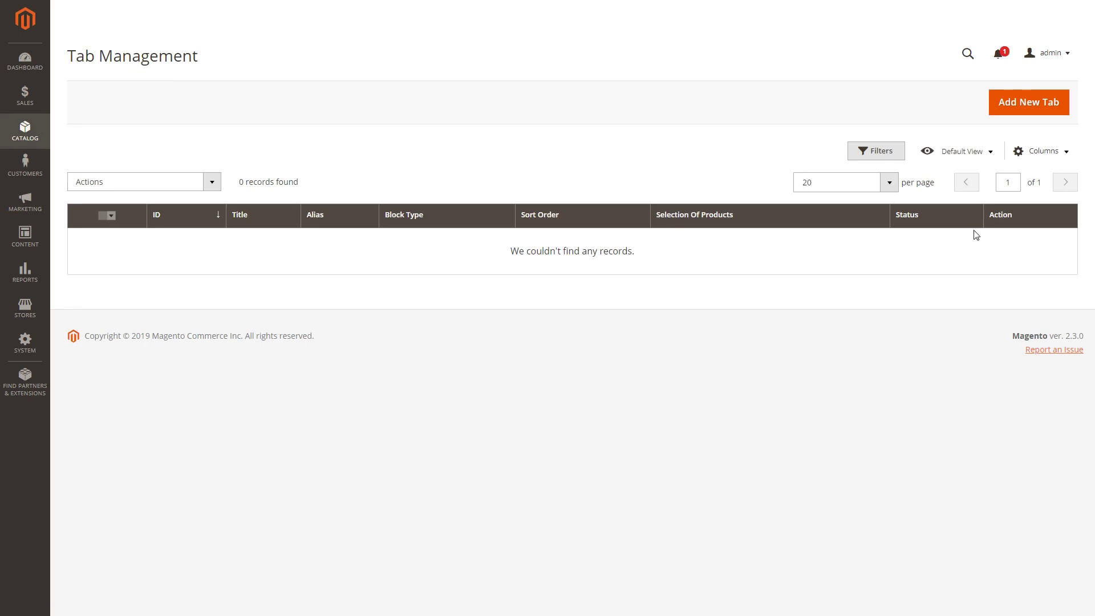
{"action": "left_click", "coordinate": [1016, 110]}
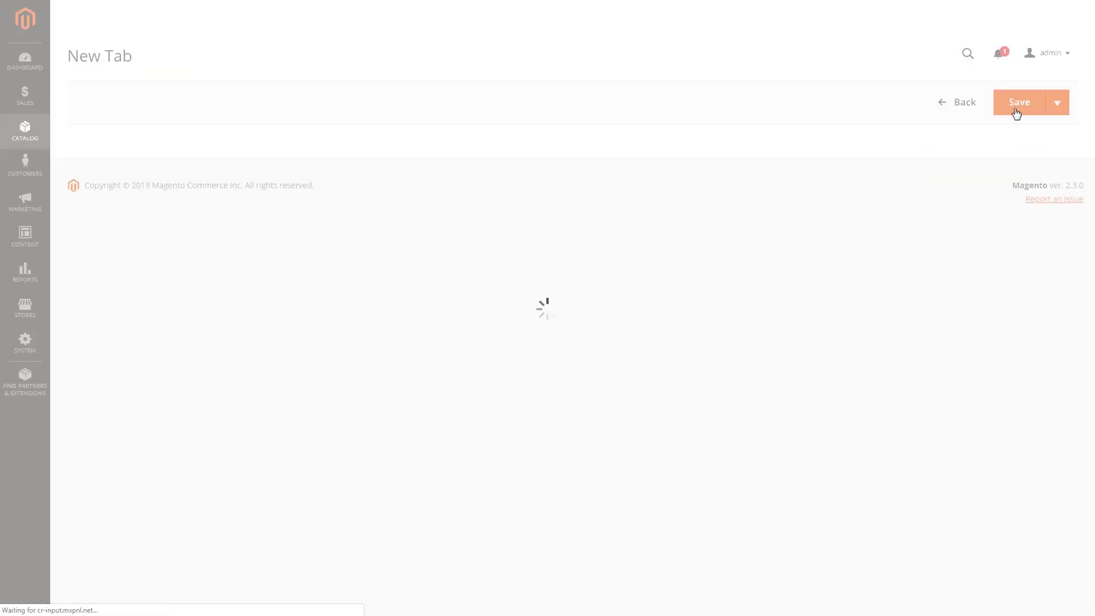
{"action": "left_click", "coordinate": [781, 237]}
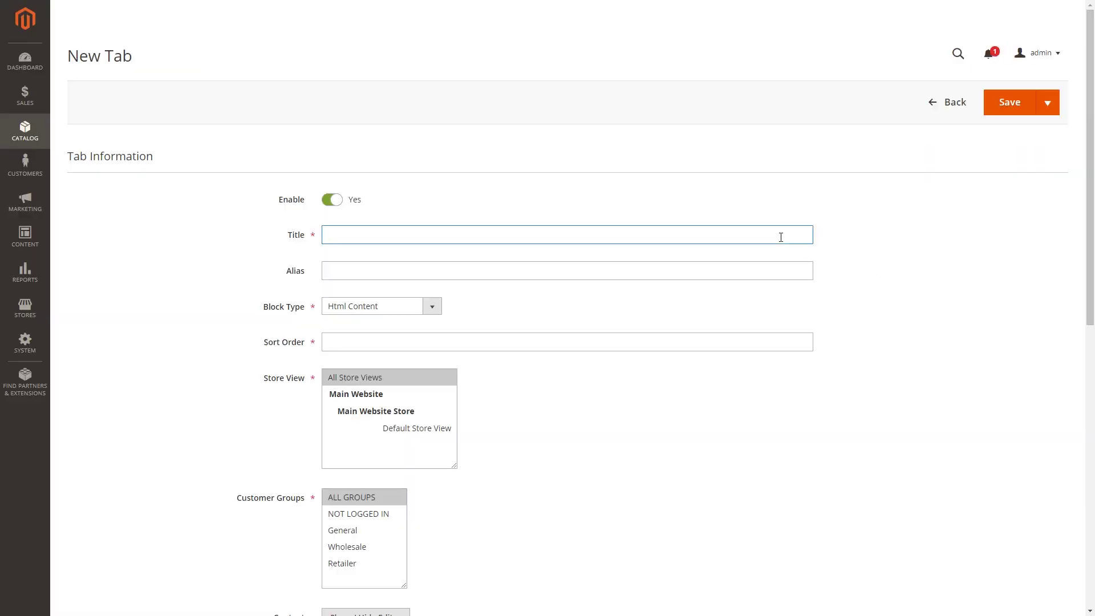
{"action": "type", "text": "Details"}
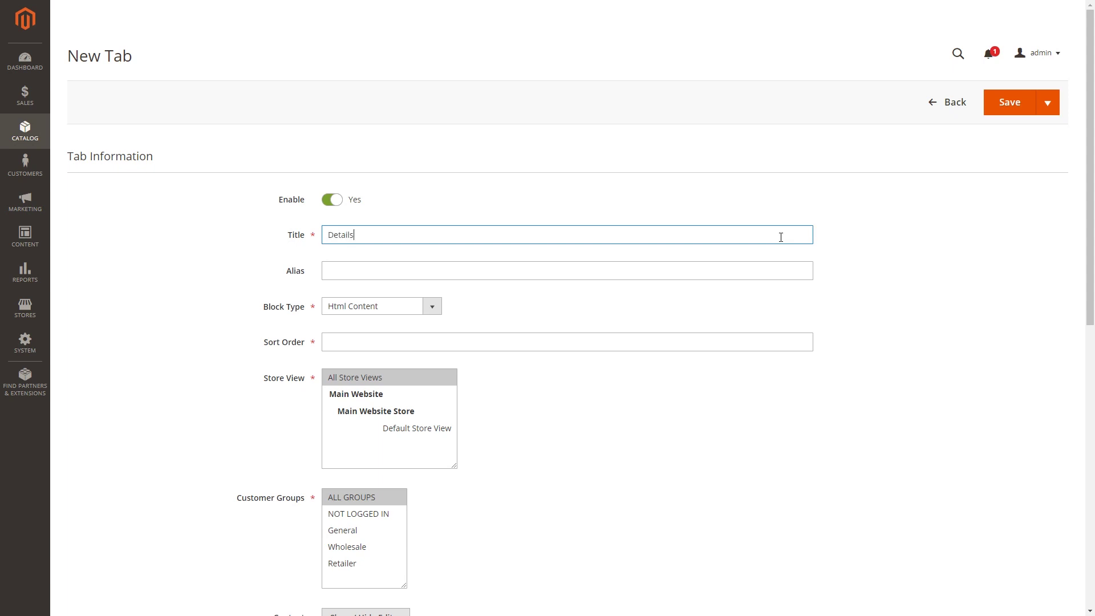
{"action": "left_click", "coordinate": [782, 268]}
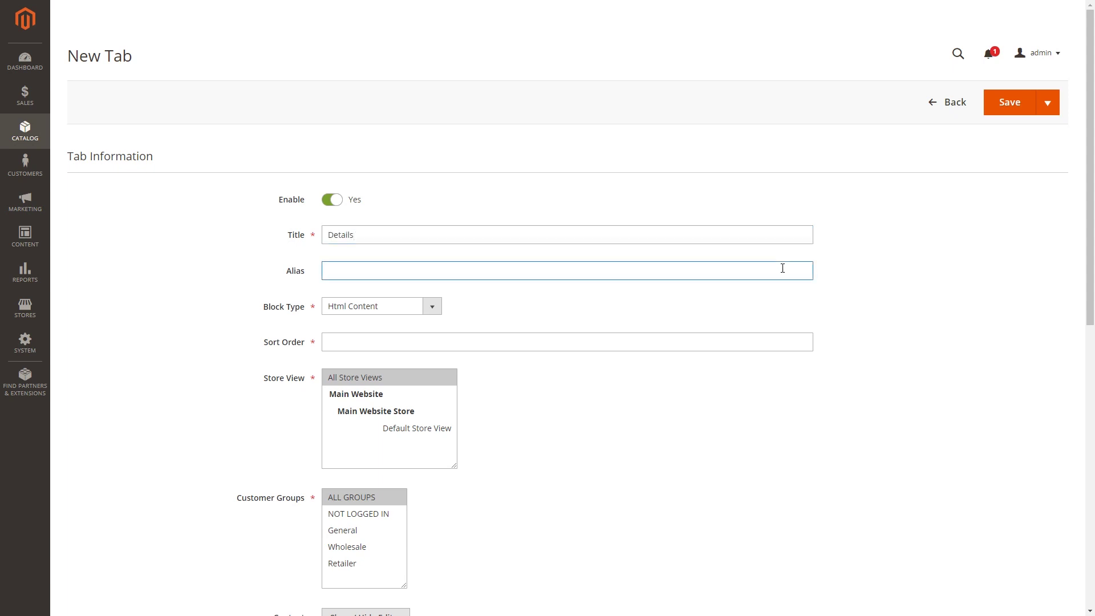
{"action": "type", "text": "product_info_description"}
- Keep Html Content as the block type and set the sort order to 10
{"action": "left_click", "coordinate": [437, 308]}
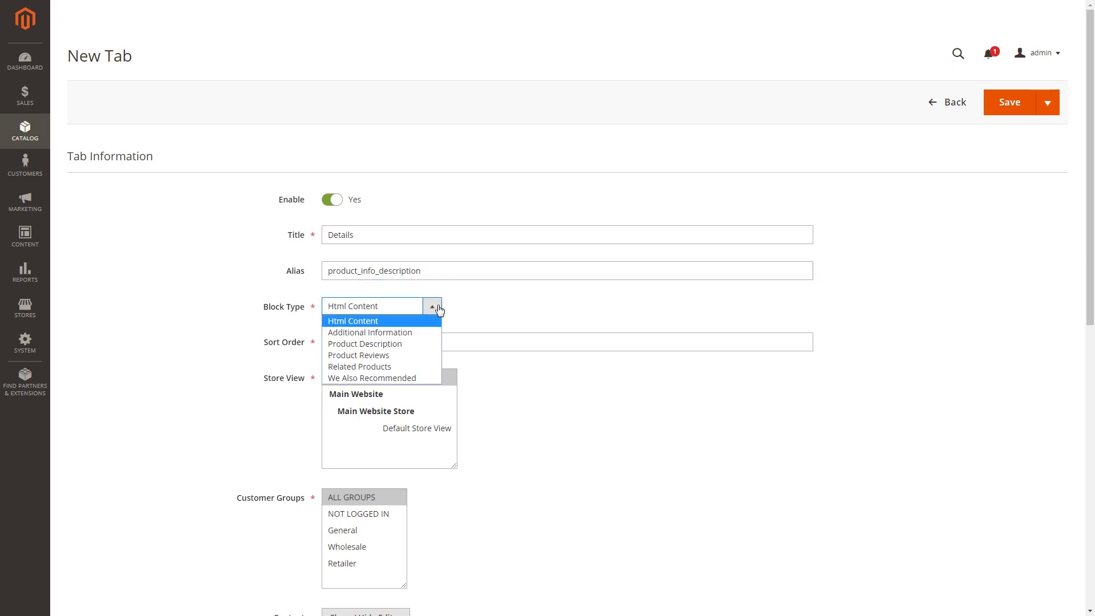
{"action": "left_click", "coordinate": [436, 308]}
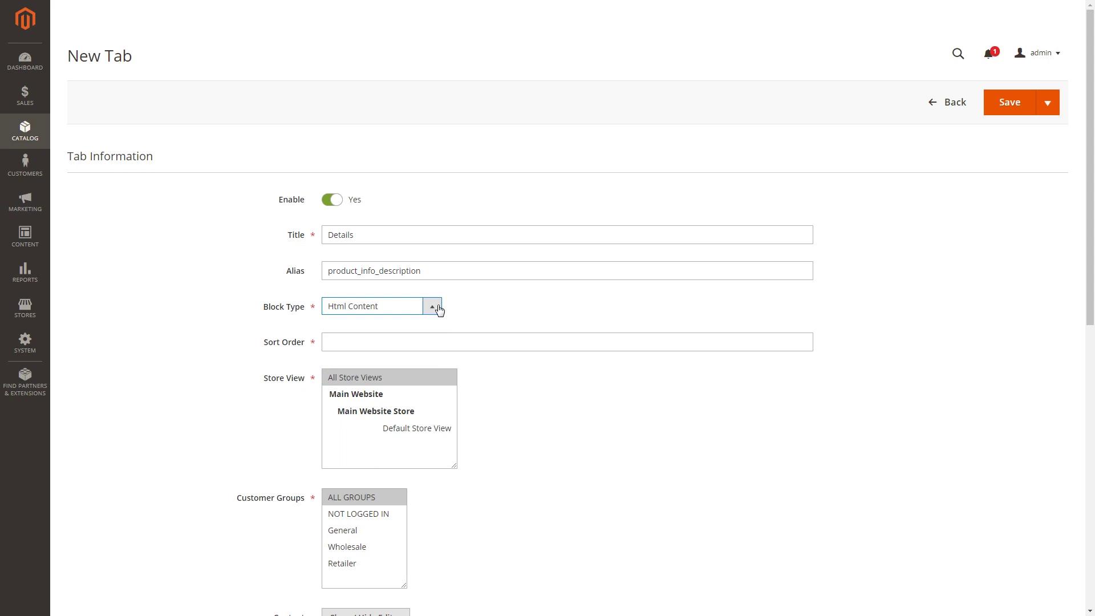
{"action": "left_click", "coordinate": [514, 341]}
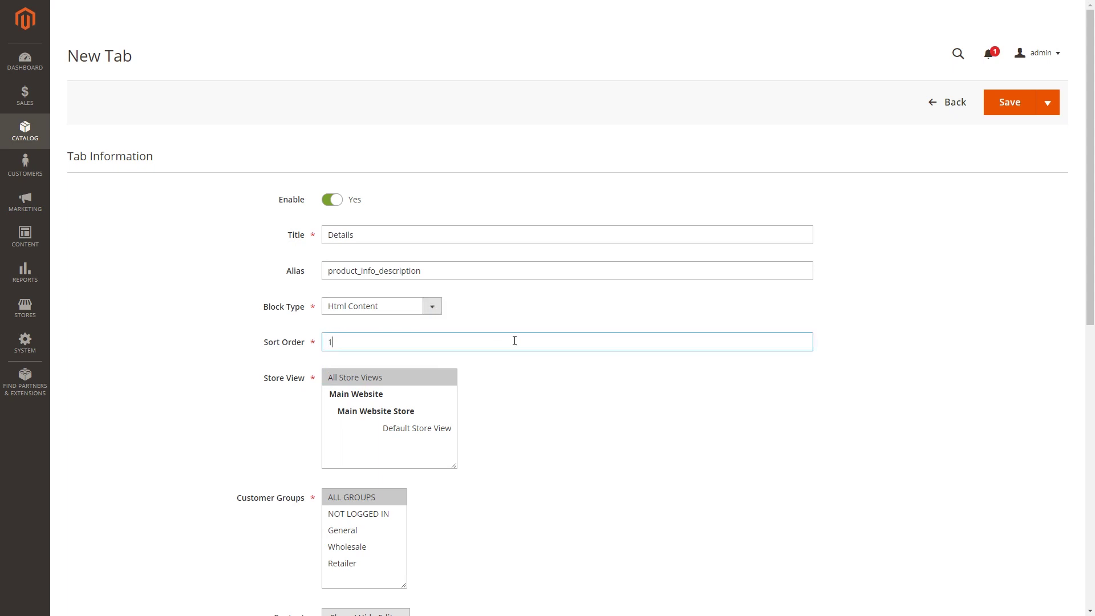
{"action": "left_click", "coordinate": [563, 432]}
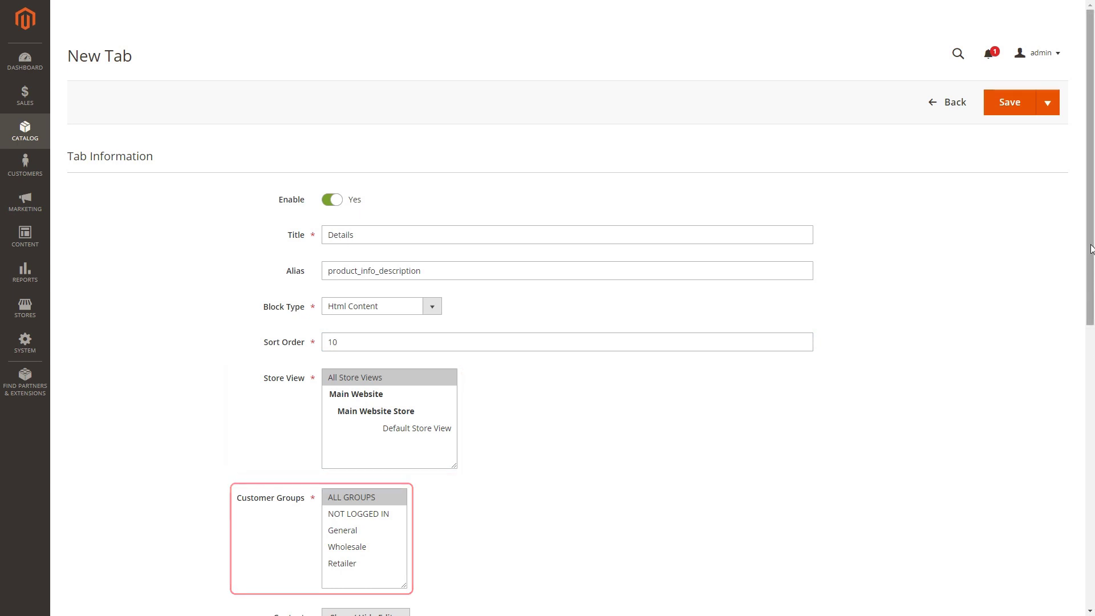
- Switch the content to a plain text box, keep All Products, and expand Excluded Products
{"action": "left_click_drag", "start_coordinate": [1092, 250], "coordinate": [1076, 415]}
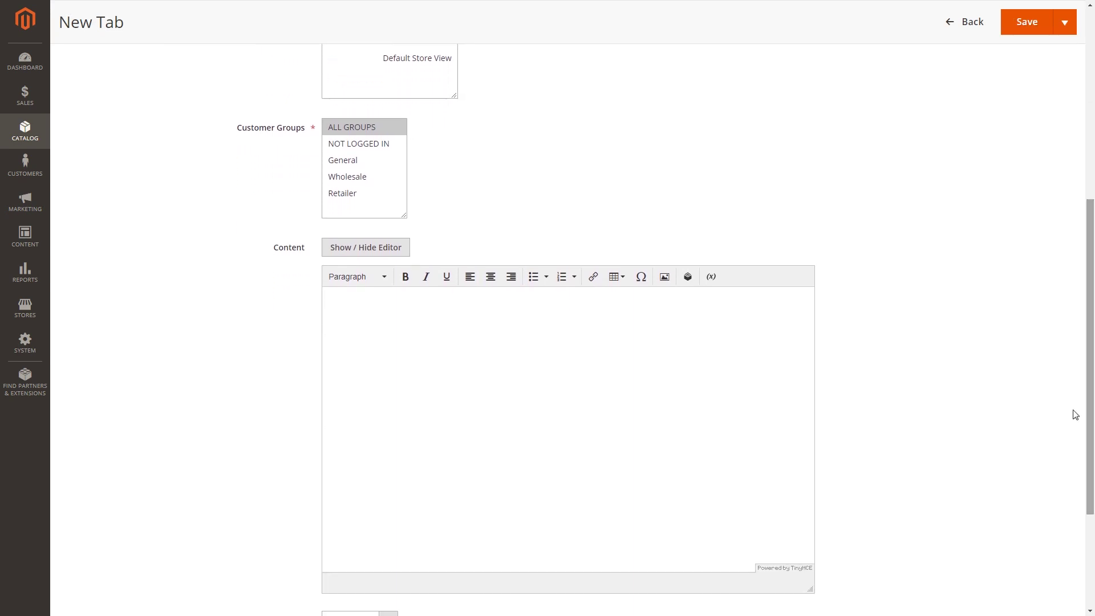
{"action": "left_click", "coordinate": [377, 247]}
{"action": "left_click", "coordinate": [387, 449]}
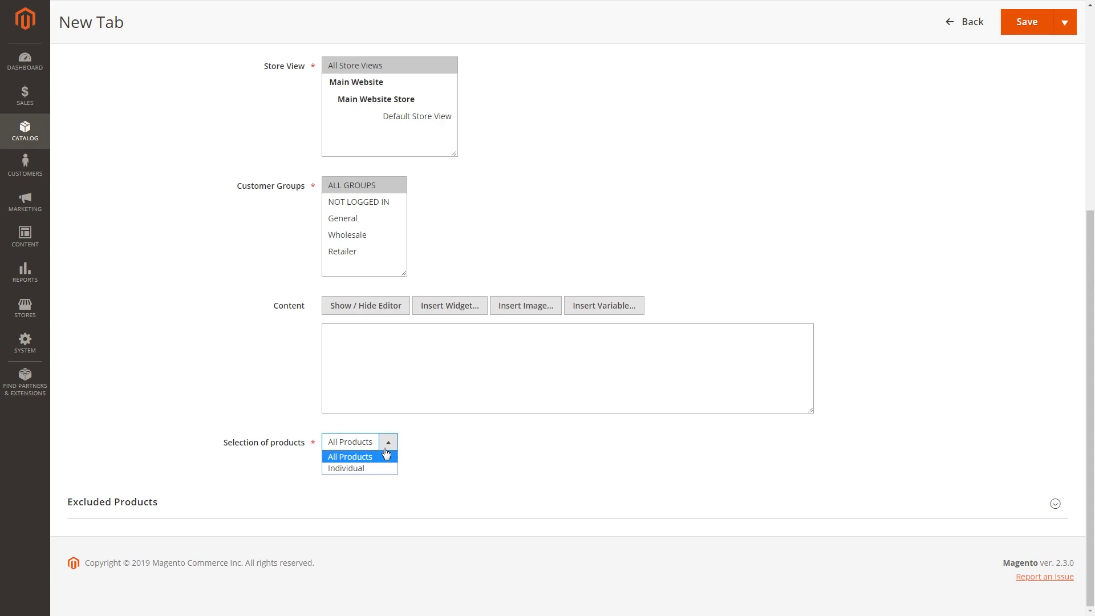
{"action": "left_click", "coordinate": [385, 455]}
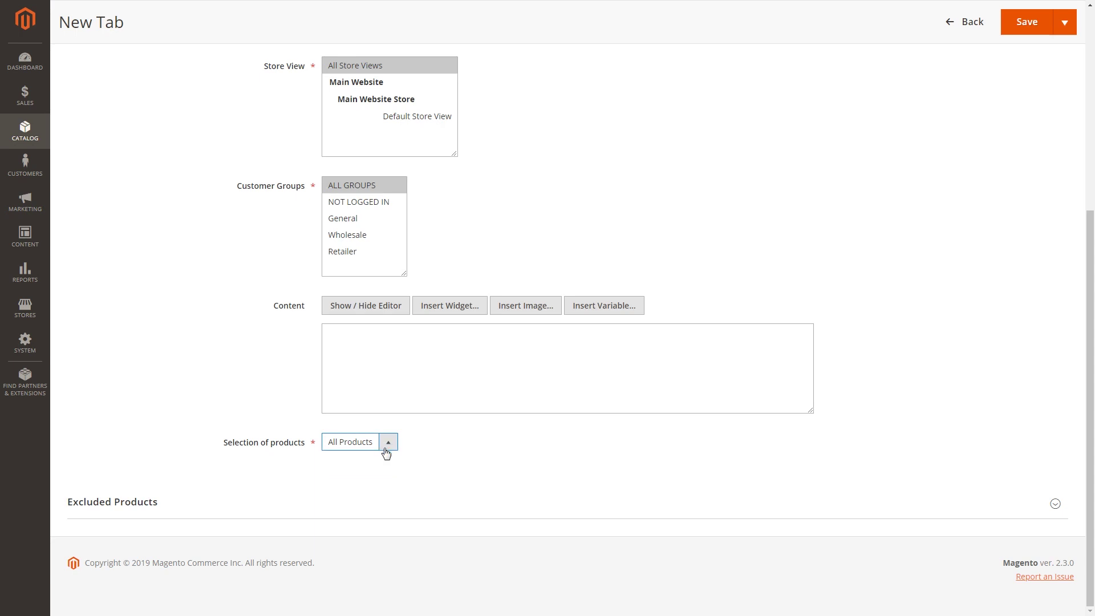
{"action": "left_click", "coordinate": [1055, 504]}
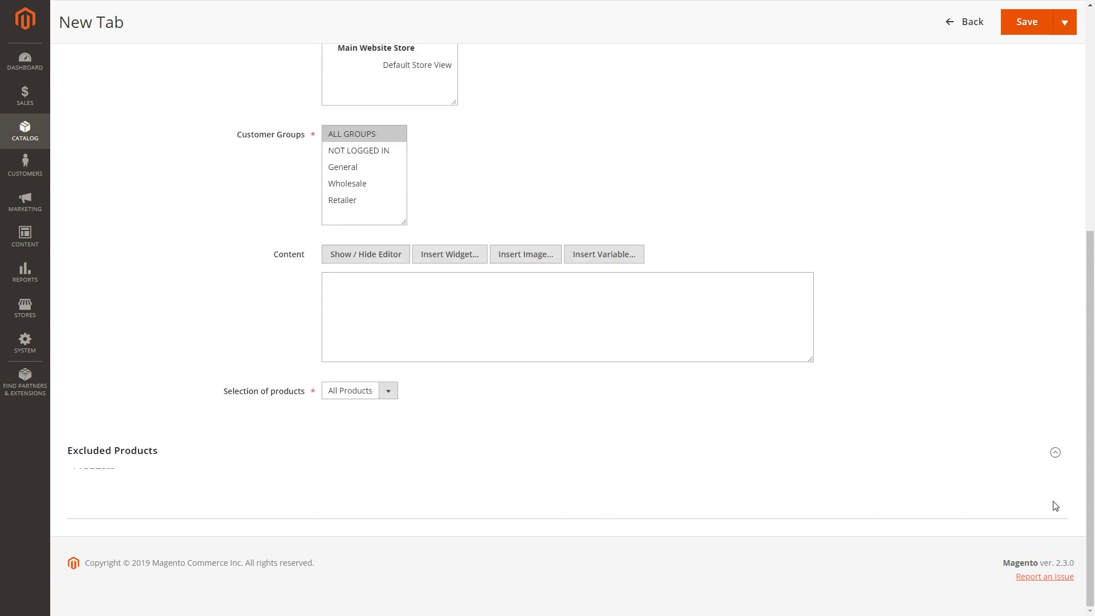
- Adjust the excluded products, removing Compete Track Tote, then Save & Close the Details tab
{"action": "left_click", "coordinate": [1055, 506]}
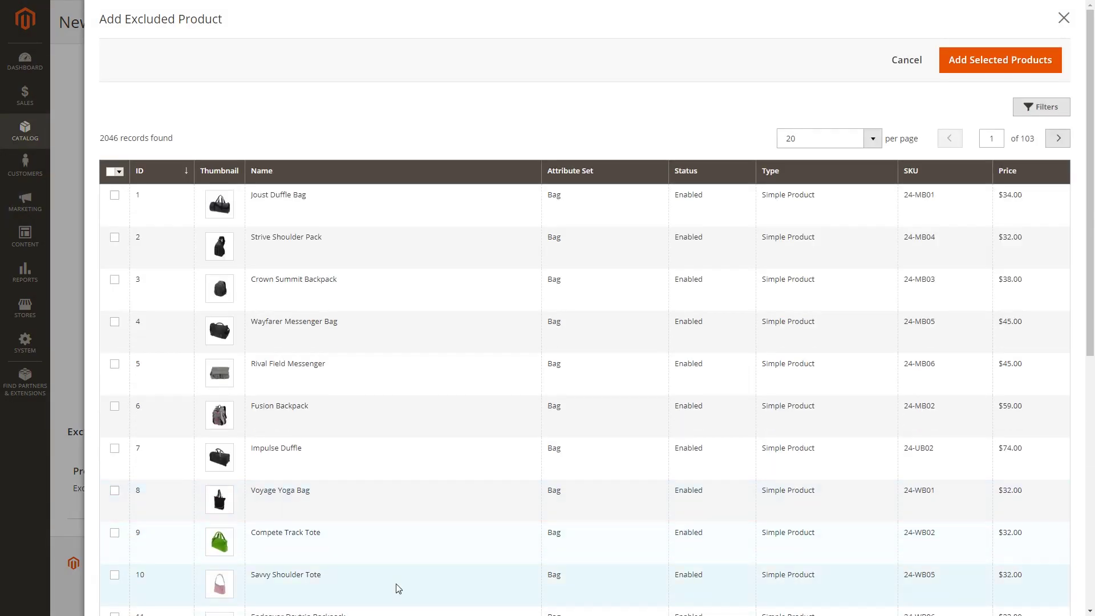
{"action": "left_click", "coordinate": [115, 533]}
{"action": "left_click", "coordinate": [1015, 74]}
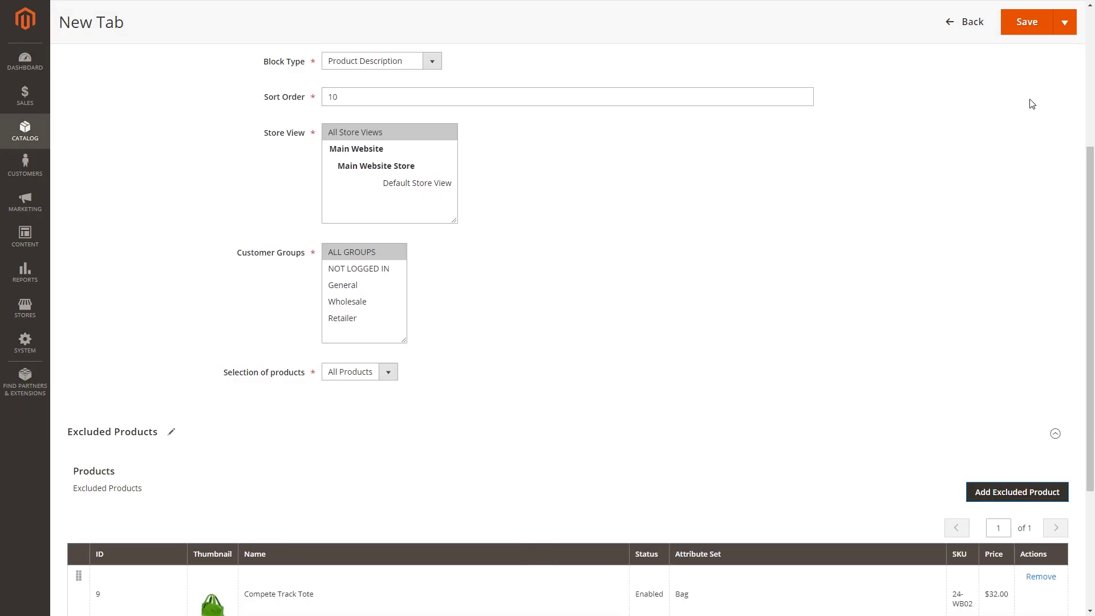
{"action": "left_click_drag", "start_coordinate": [1091, 211], "coordinate": [1094, 356]}
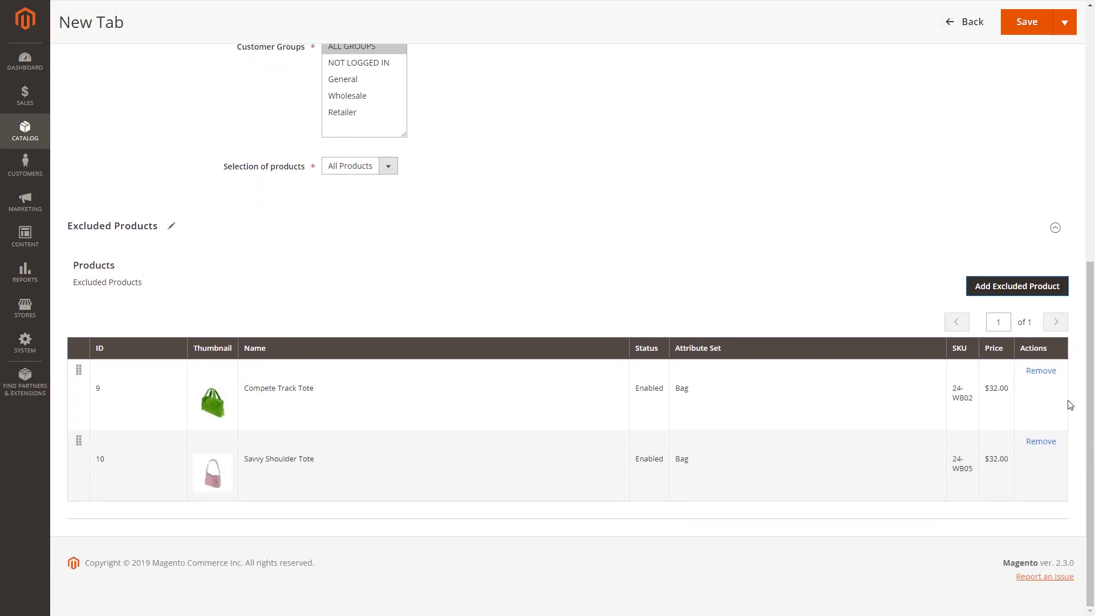
{"action": "left_click", "coordinate": [1041, 372]}
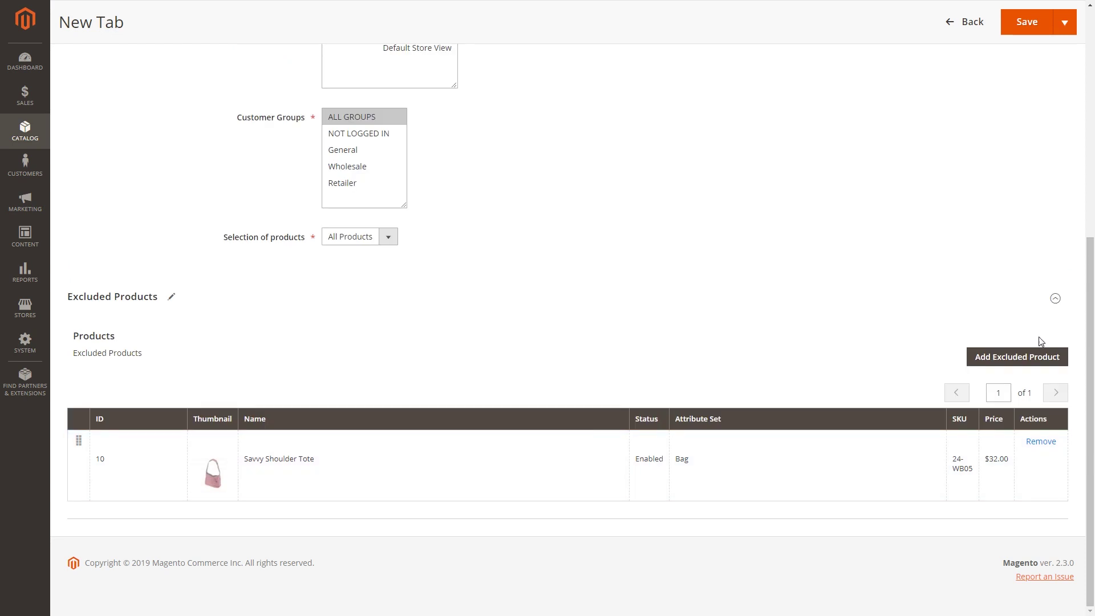
{"action": "scroll", "coordinate": [1038, 340], "scroll_direction": "up", "scroll_amount": 8}
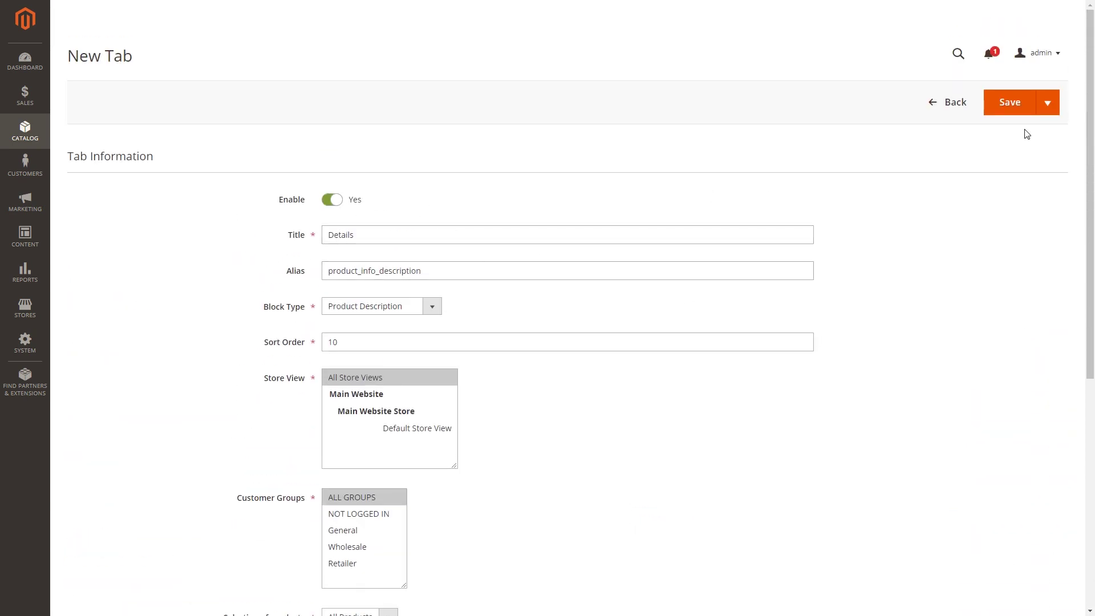
{"action": "left_click", "coordinate": [1047, 111]}
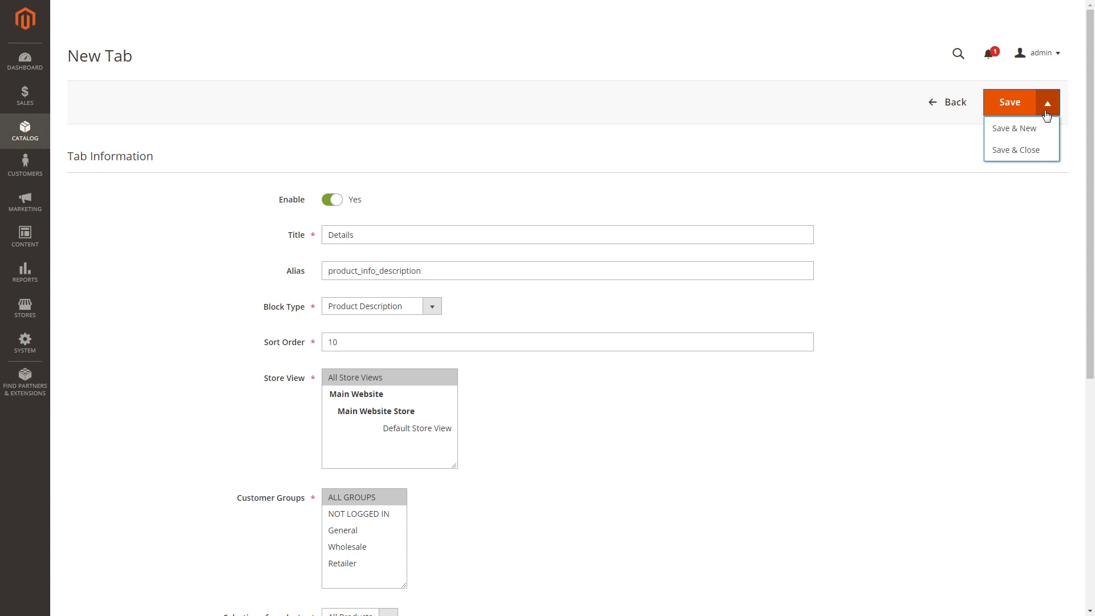
{"action": "left_click", "coordinate": [1033, 151]}
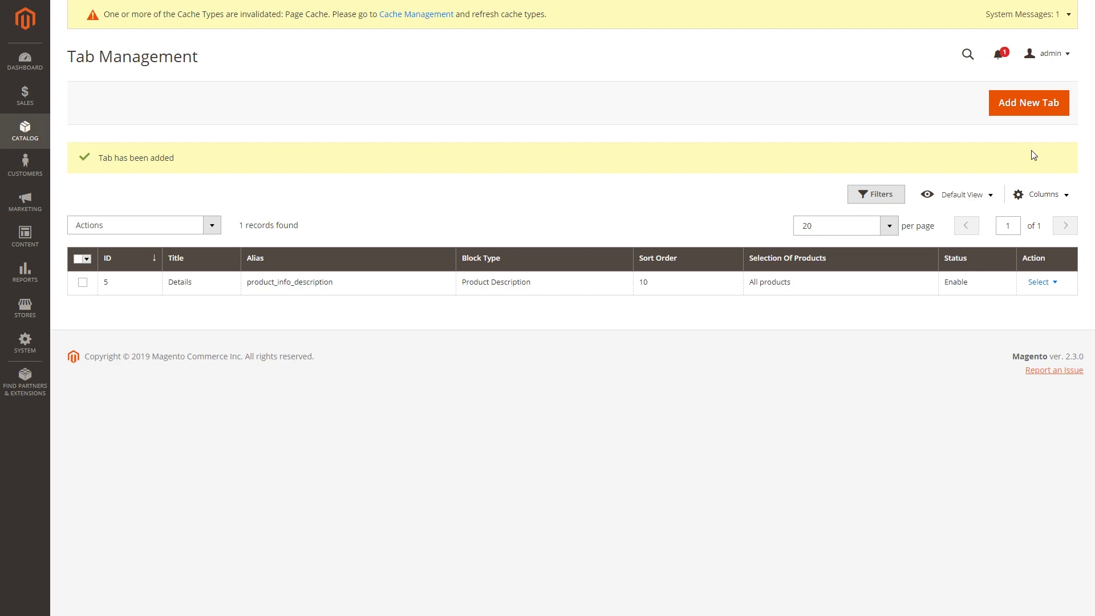
- Create a tab 'More information', alias additional_info, Additional Information block, sort order 20
{"action": "left_click", "coordinate": [1041, 102]}
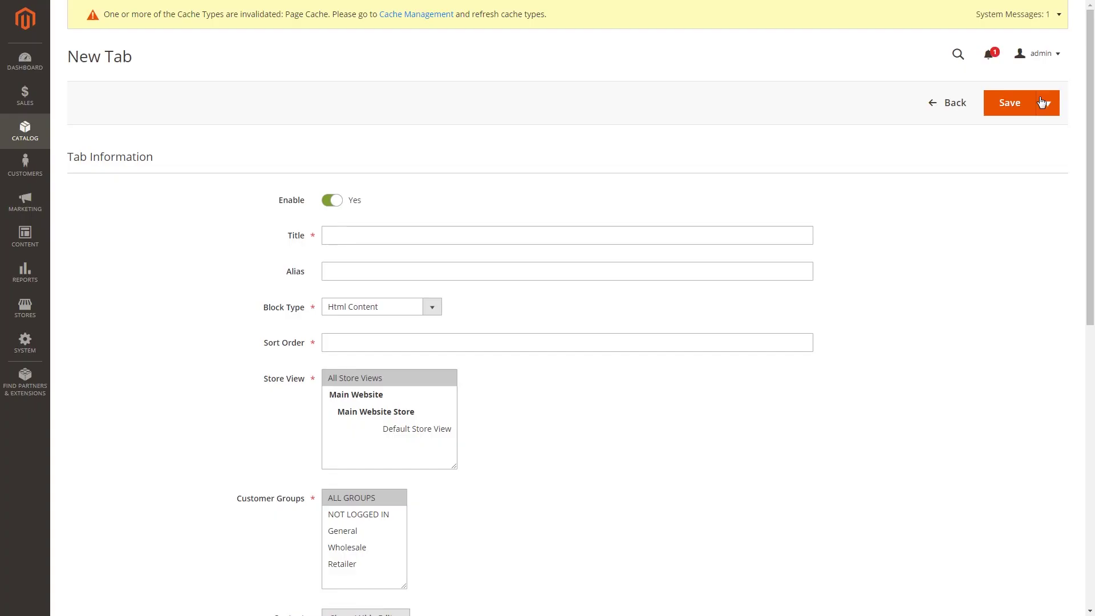
{"action": "left_click", "coordinate": [406, 235]}
{"action": "type", "text": "More information"}
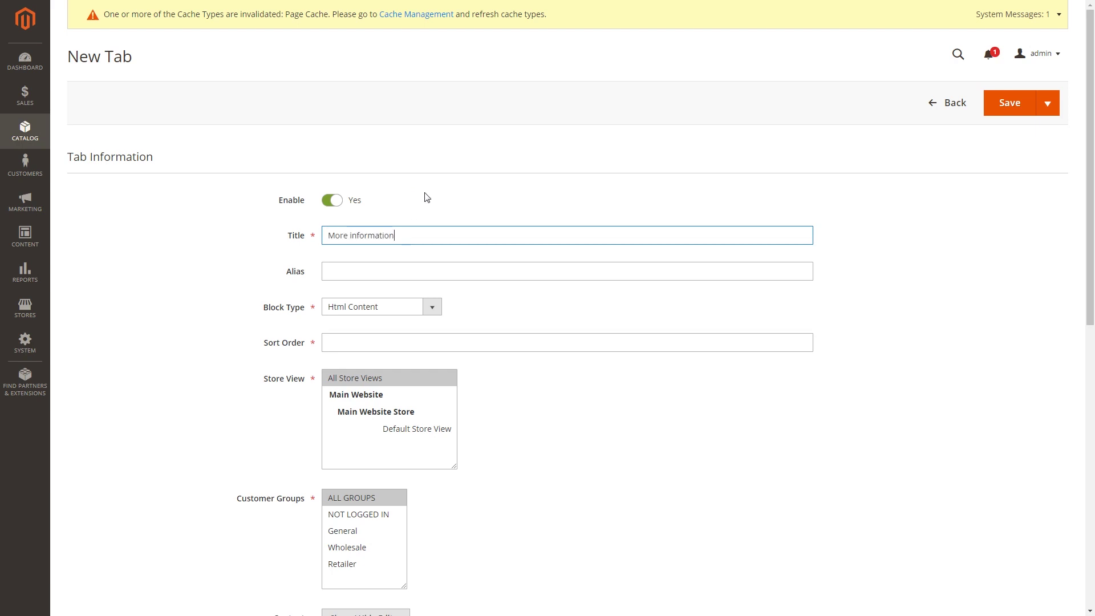
{"action": "left_click", "coordinate": [471, 265]}
{"action": "type", "text": "additional_info"}
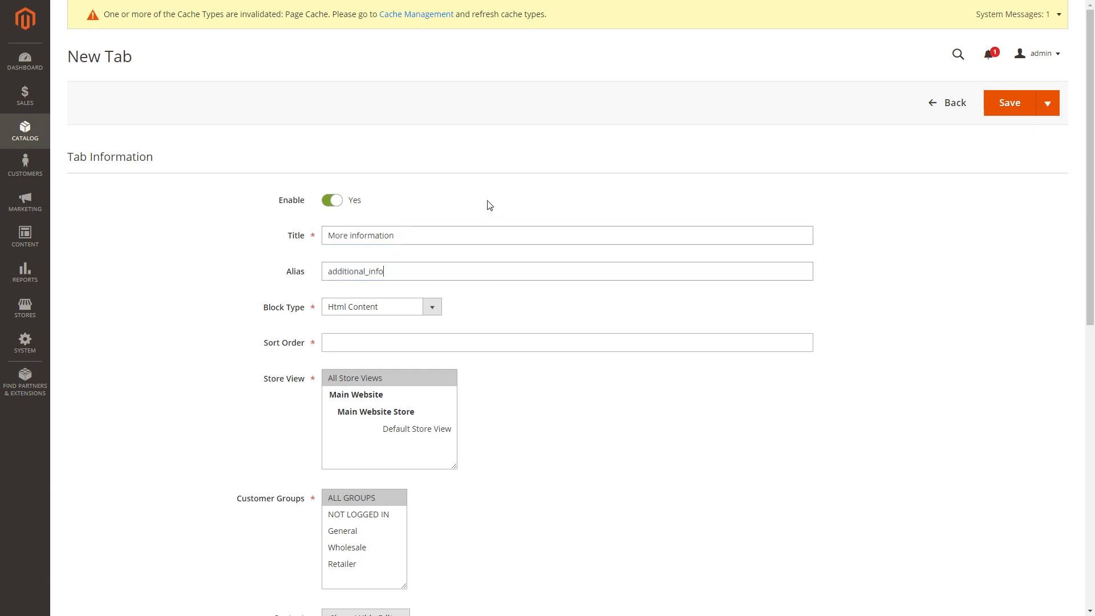
{"action": "left_click", "coordinate": [432, 308]}
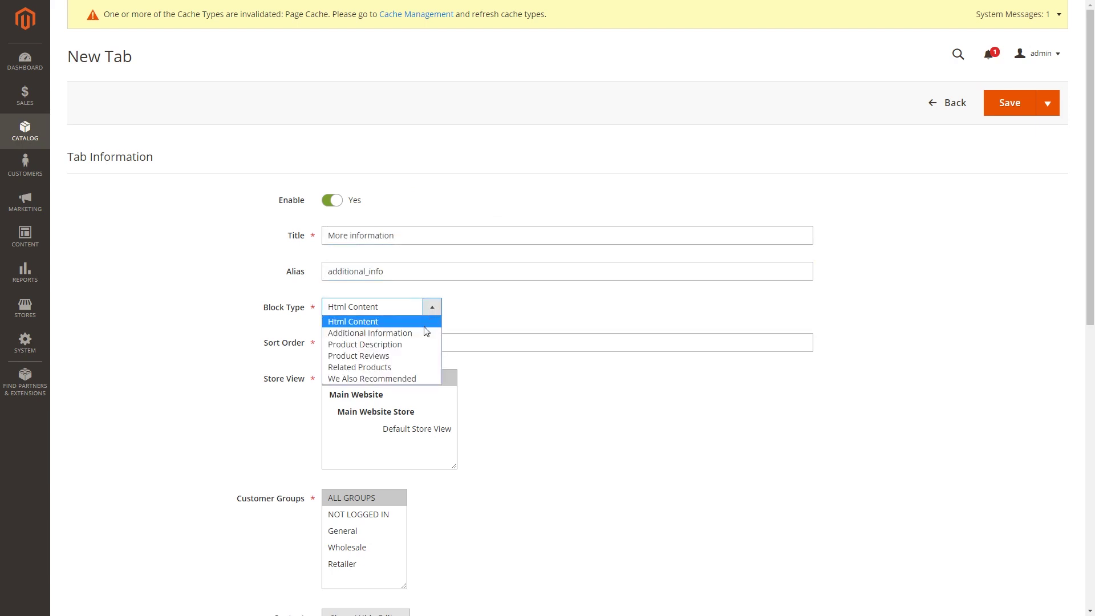
{"action": "left_click", "coordinate": [415, 334]}
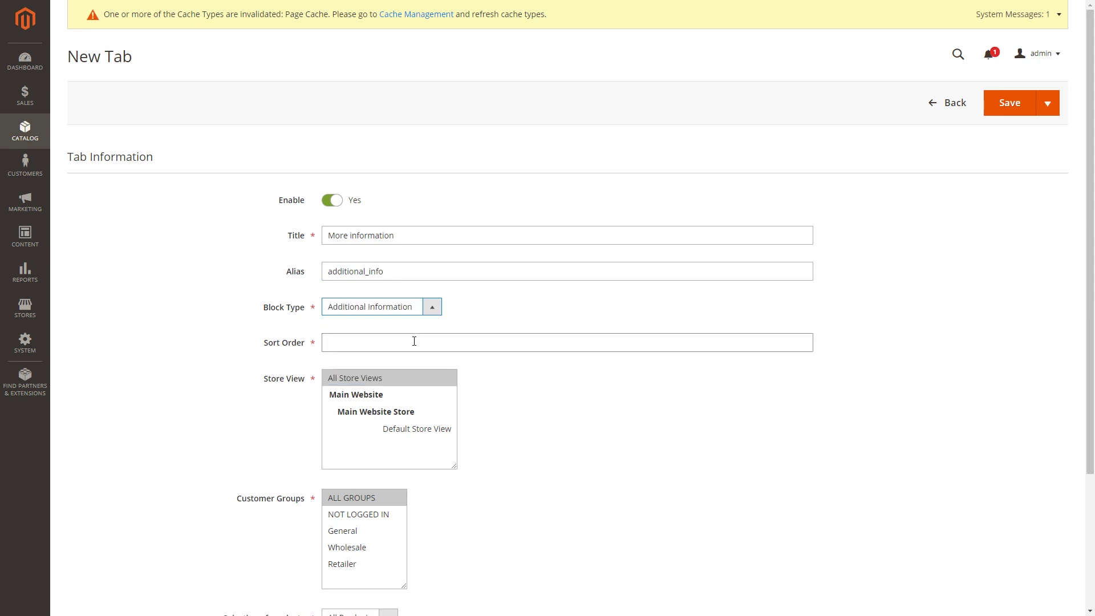
{"action": "left_click", "coordinate": [414, 341]}
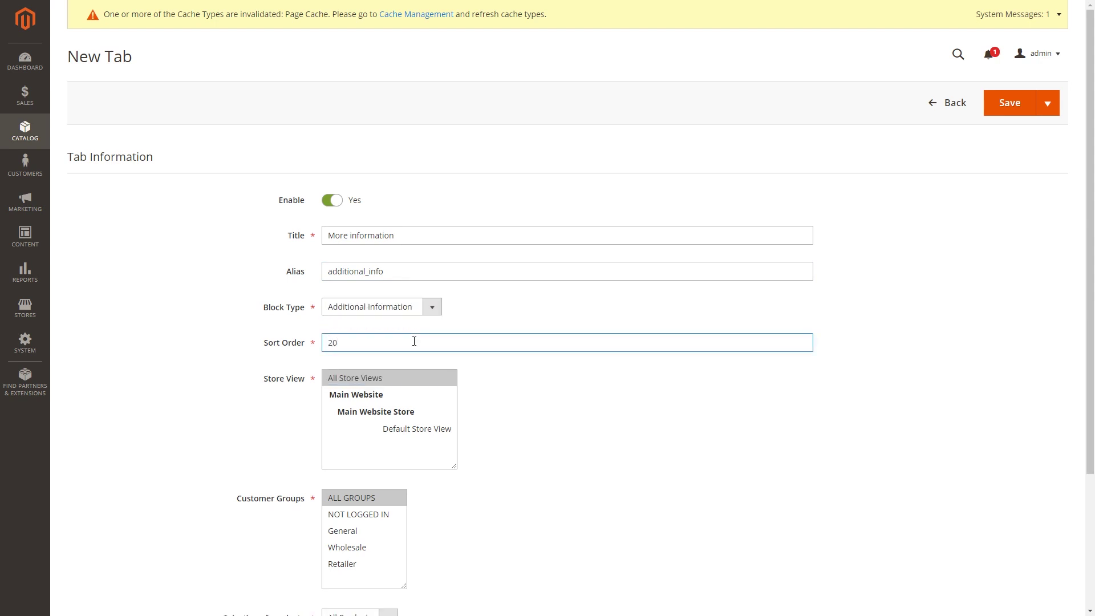
- Show the tab in All Store Views to ALL GROUPS, limited to Individual products
{"action": "left_click", "coordinate": [414, 379]}
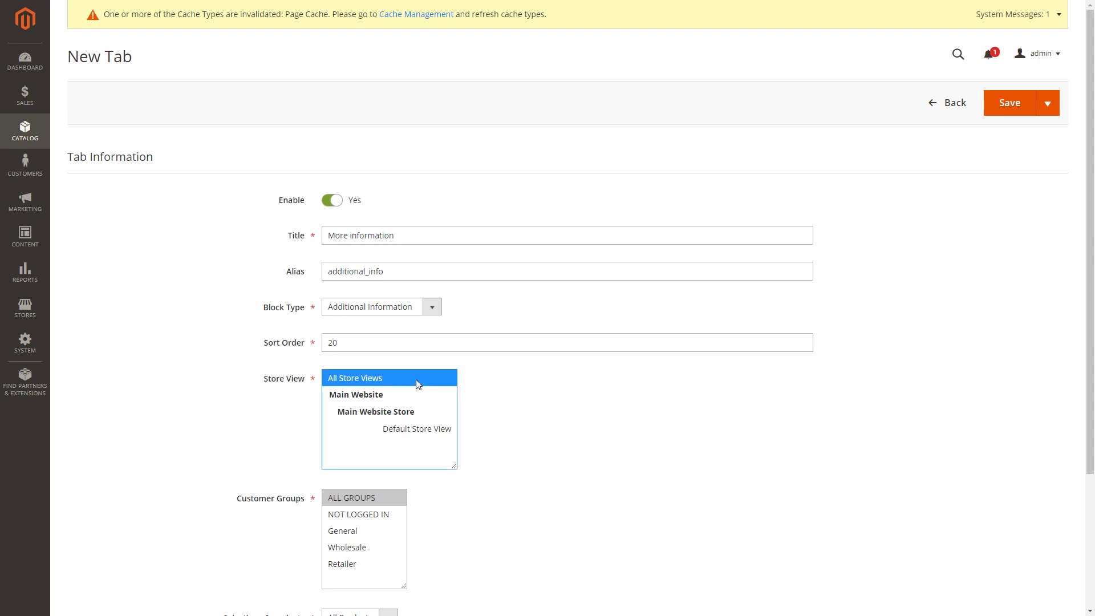
{"action": "scroll", "coordinate": [1090, 308], "scroll_direction": "down", "scroll_amount": 2}
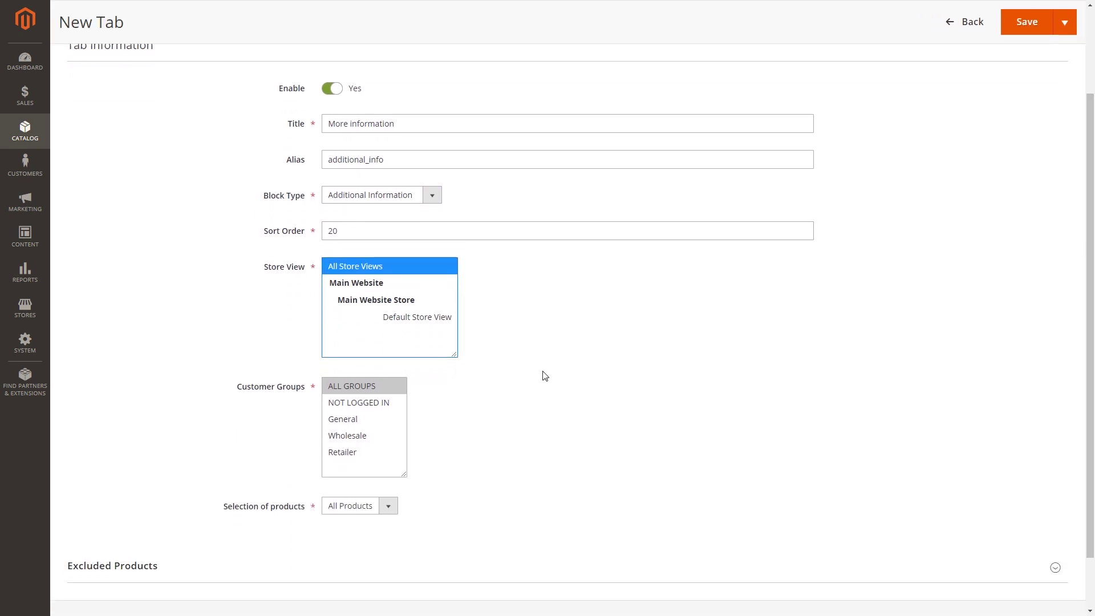
{"action": "left_click", "coordinate": [377, 392]}
{"action": "scroll", "coordinate": [1087, 398], "scroll_direction": "down", "scroll_amount": 1}
{"action": "left_click", "coordinate": [385, 444]}
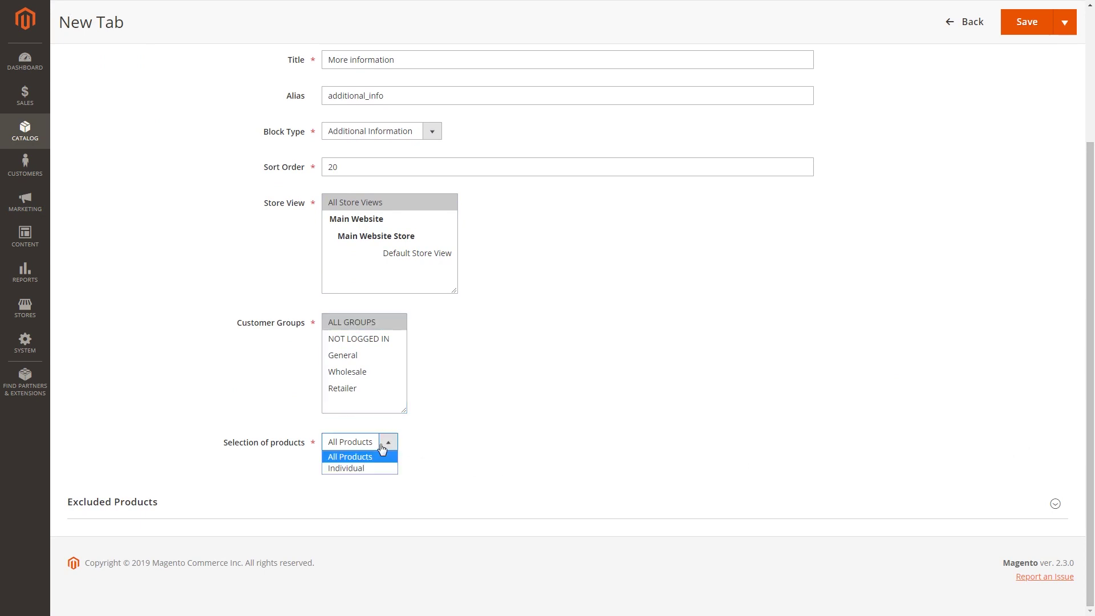
{"action": "left_click", "coordinate": [361, 469]}
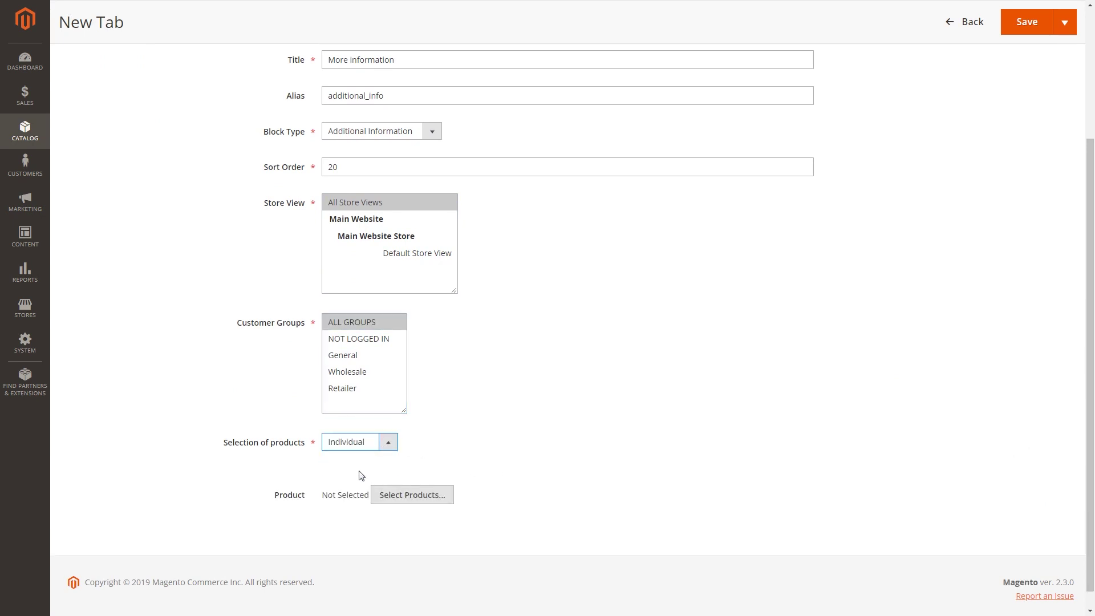
- Assign the Fusion Backpack from Gear > Bags to the tab, then Save & Close
{"action": "left_click", "coordinate": [435, 503]}
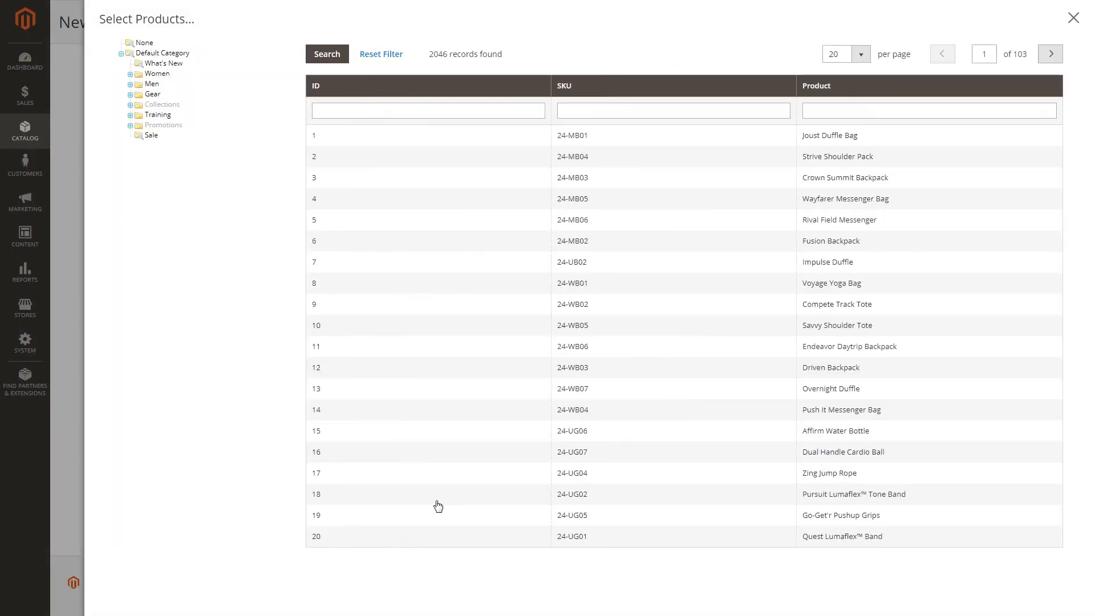
{"action": "left_click", "coordinate": [130, 95]}
{"action": "left_click", "coordinate": [162, 106]}
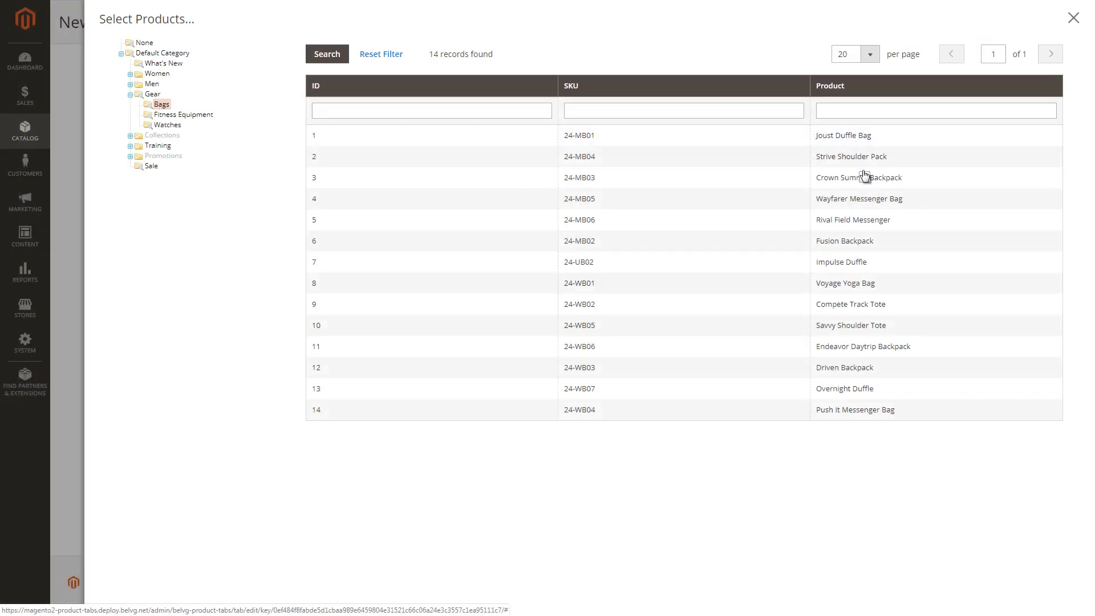
{"action": "left_click", "coordinate": [860, 245]}
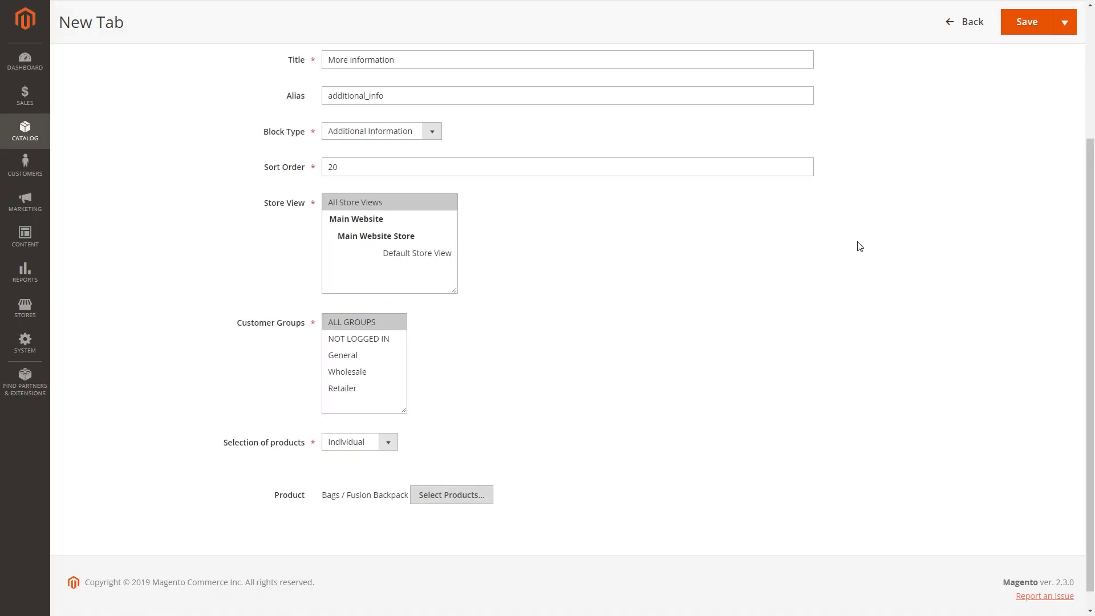
{"action": "left_click", "coordinate": [1064, 22]}
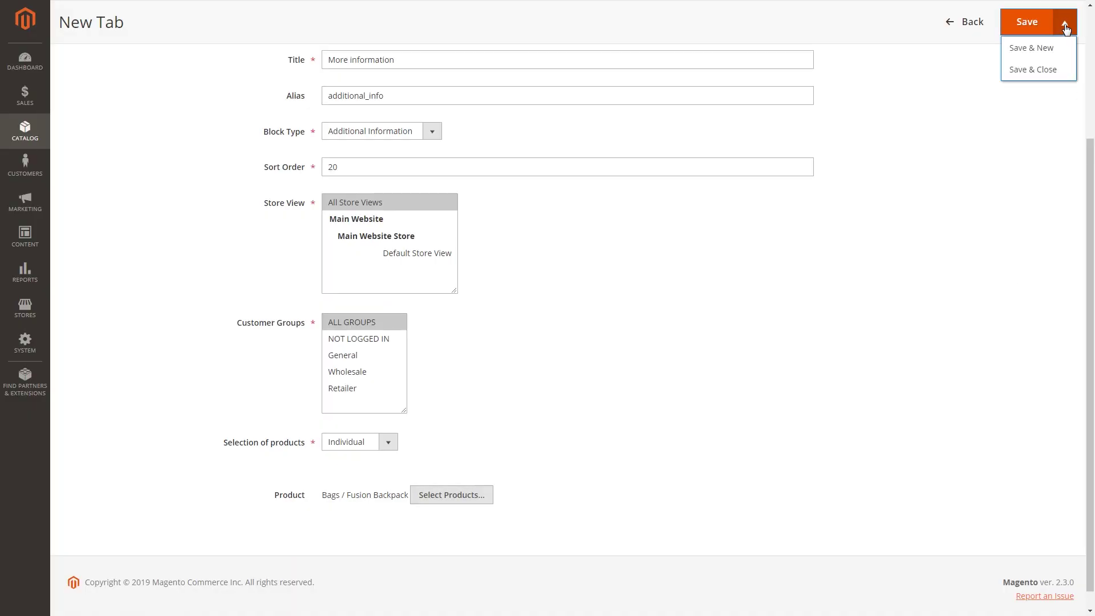
{"action": "left_click", "coordinate": [1047, 70]}
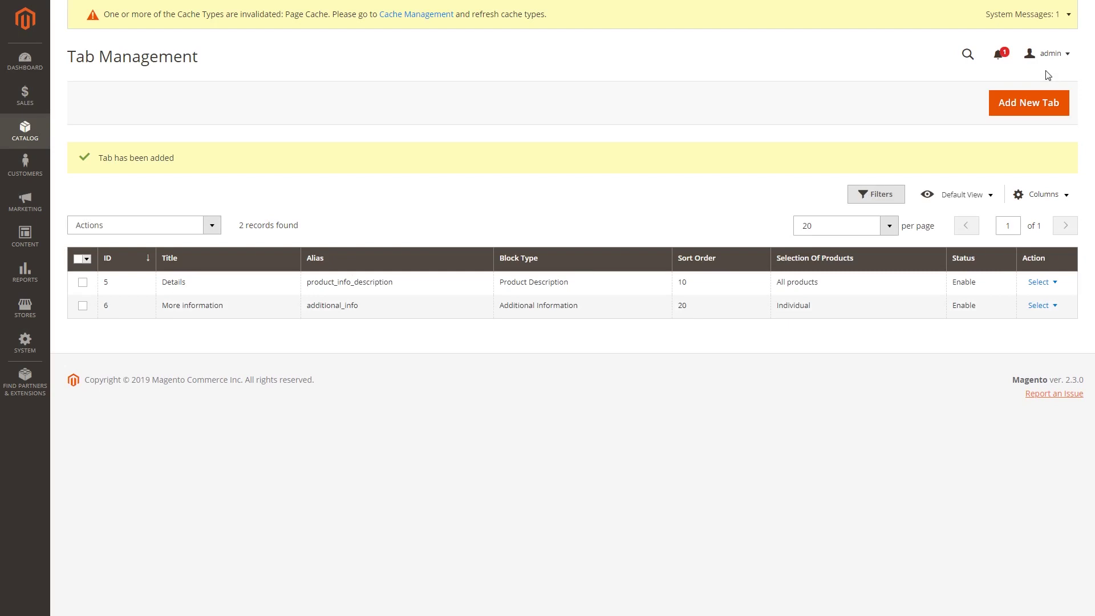
- Create a third tab titled 'Video' with Html Content as its block type
{"action": "left_click", "coordinate": [1018, 112]}
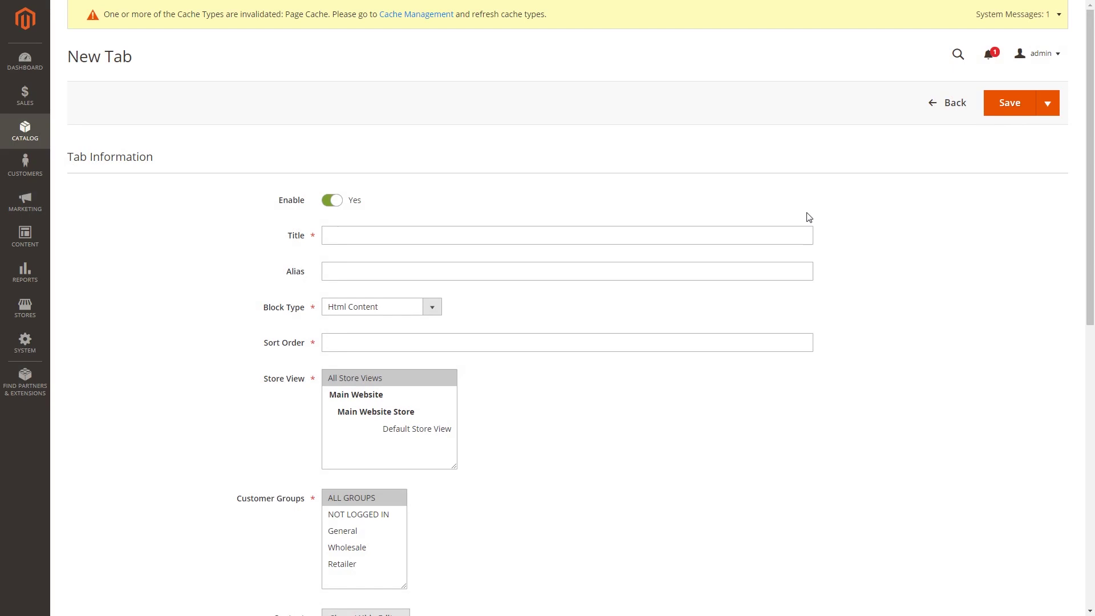
{"action": "left_click", "coordinate": [736, 238]}
{"action": "type", "text": "Video"}
{"action": "key", "text": "Tab"}
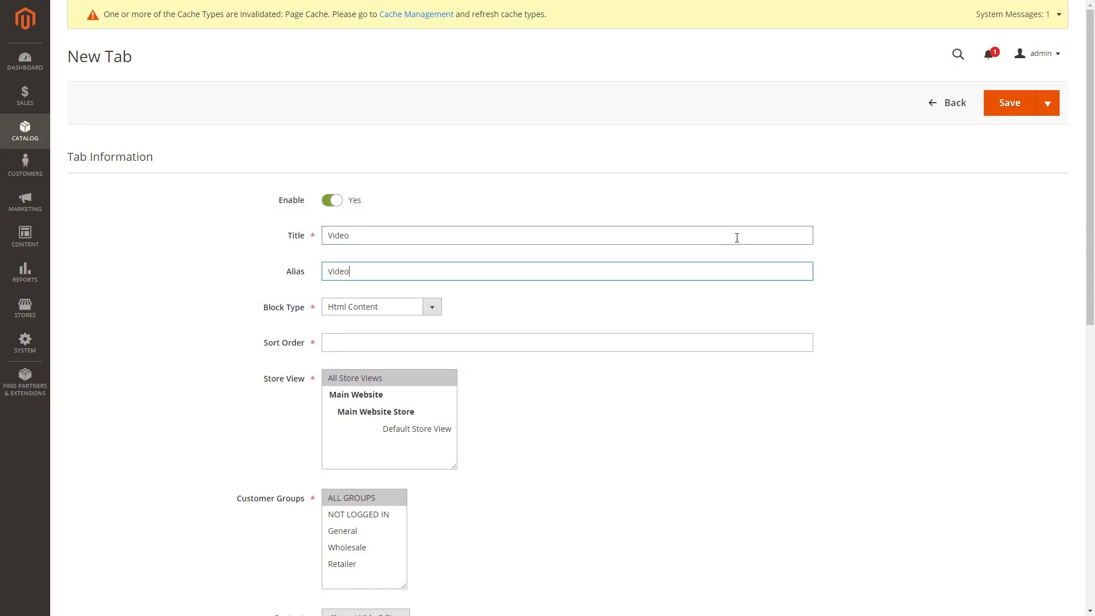
{"action": "left_click", "coordinate": [433, 308]}
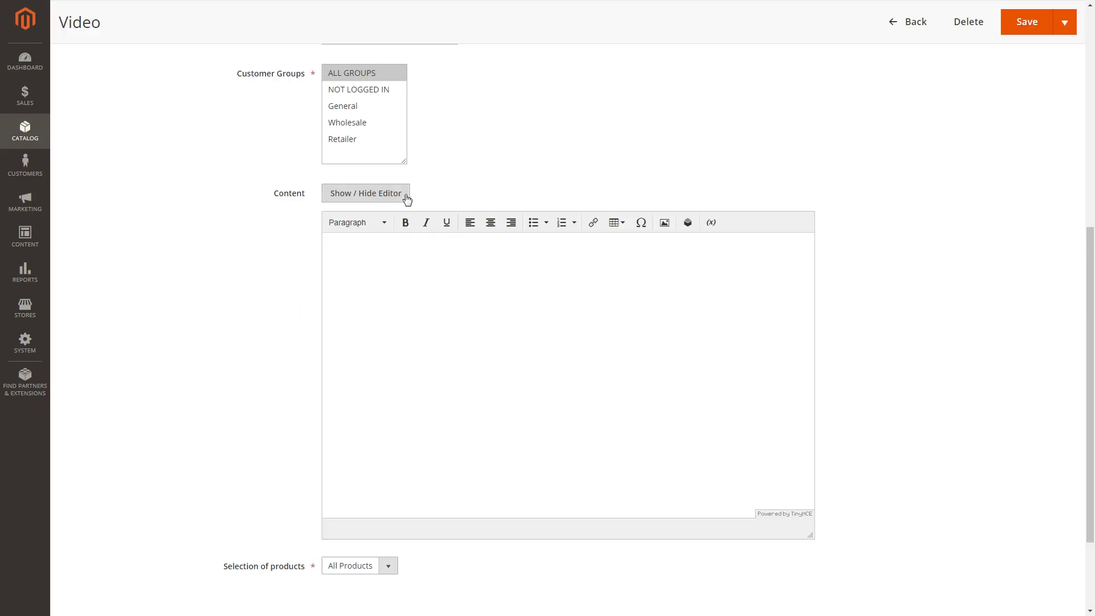
{"action": "left_click", "coordinate": [405, 198]}
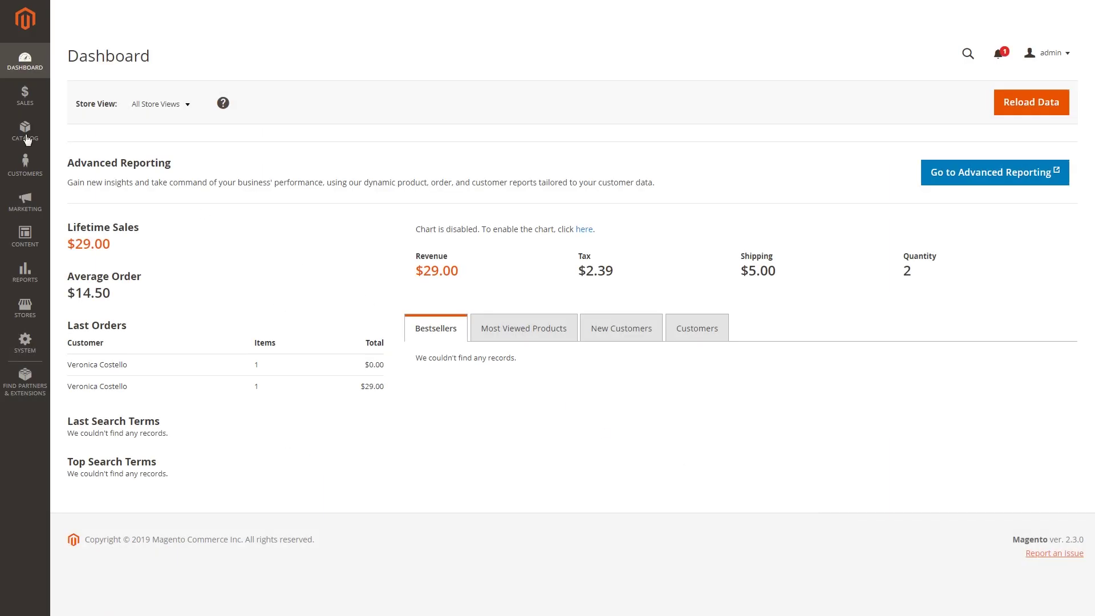
- Open Wayfarer Messenger Bag from Catalog > Products and expand its Product Tabs section
{"action": "left_click", "coordinate": [25, 131]}
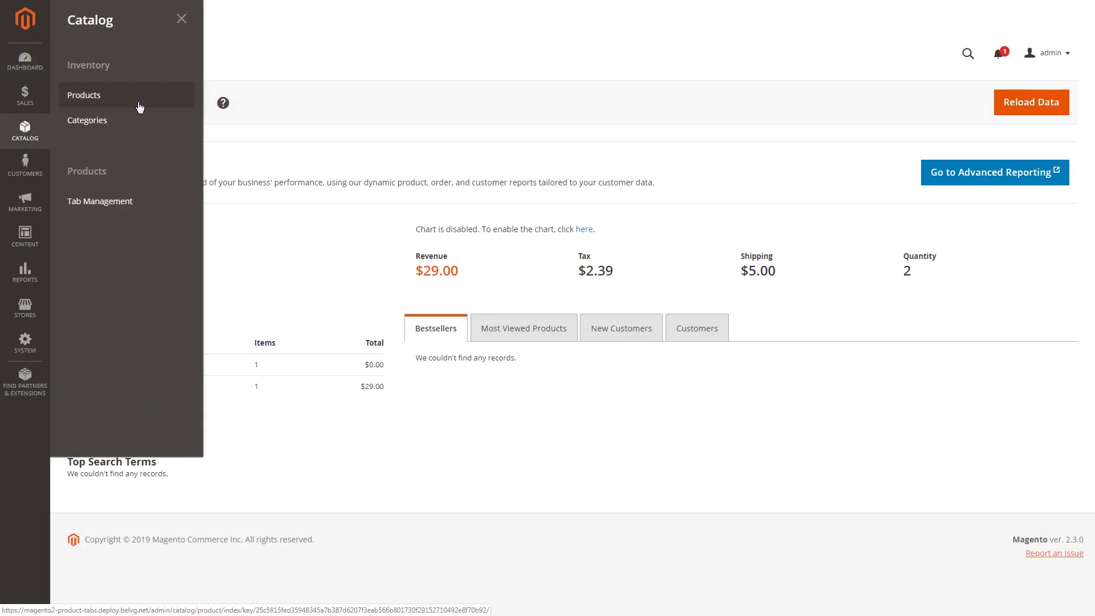
{"action": "left_click", "coordinate": [138, 101]}
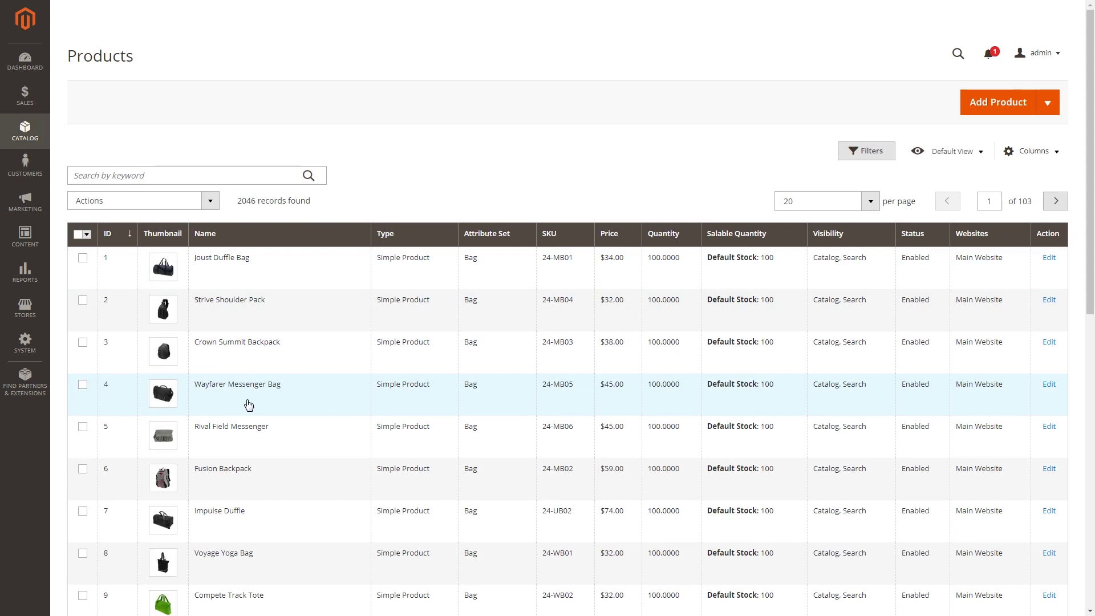
{"action": "left_click", "coordinate": [308, 405]}
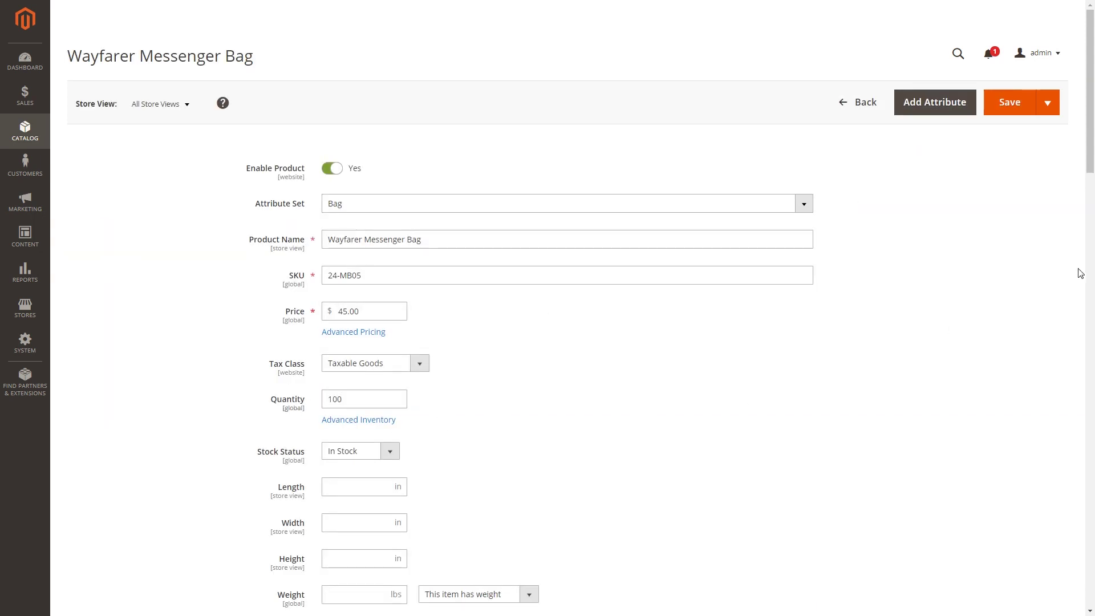
{"action": "left_click_drag", "start_coordinate": [1092, 151], "coordinate": [1094, 476]}
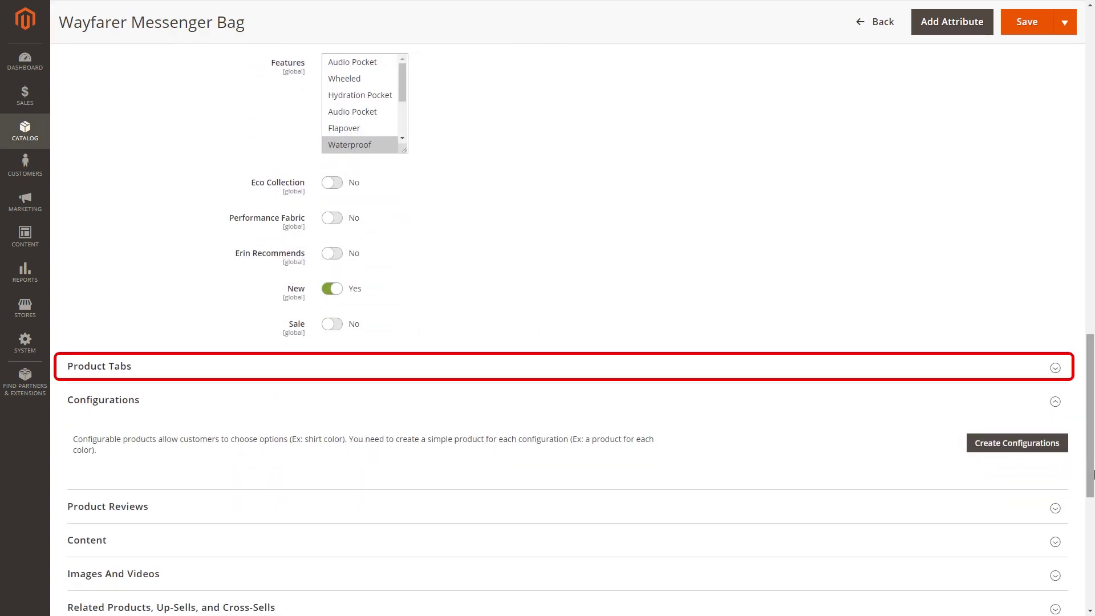
{"action": "left_click", "coordinate": [1057, 369]}
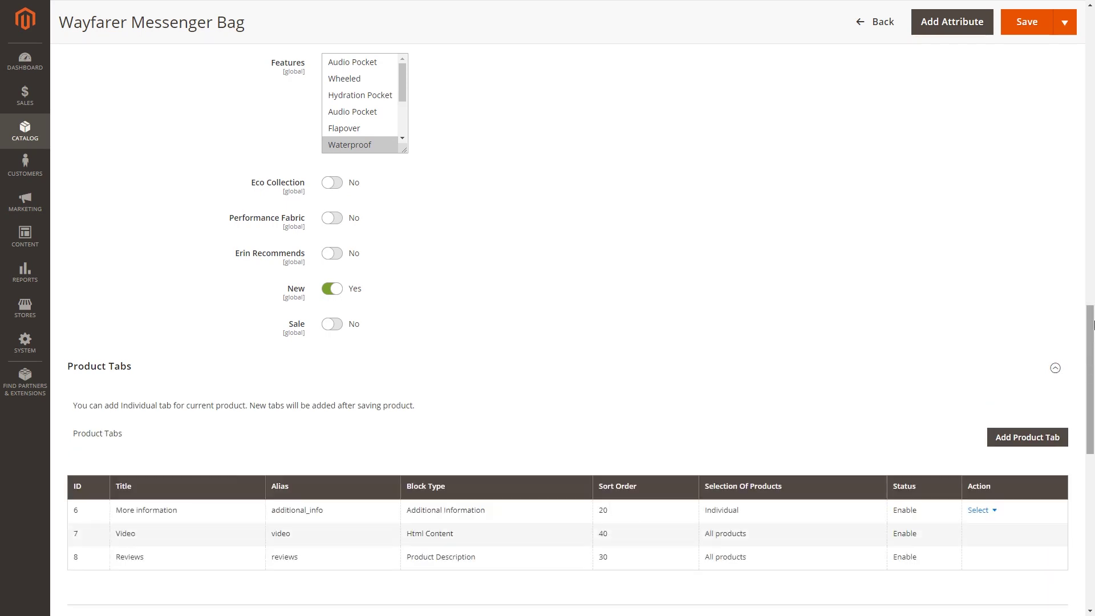
{"action": "left_click_drag", "start_coordinate": [1094, 323], "coordinate": [1093, 360]}
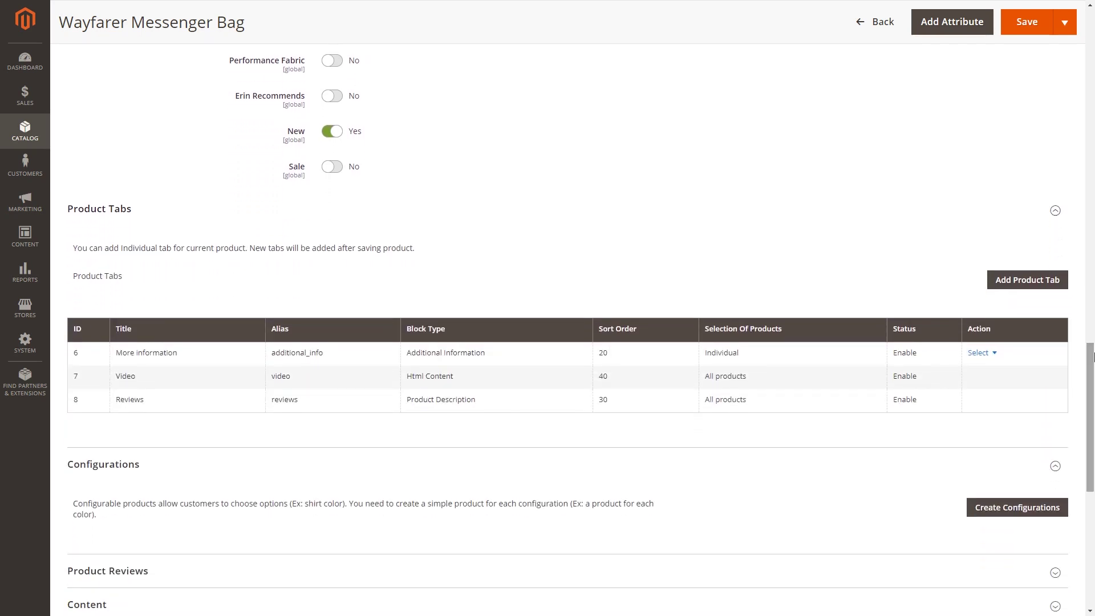
- Start a new product-specific tab for the Wayfarer Messenger Bag via Add Product Tab
{"action": "left_click", "coordinate": [1029, 285]}
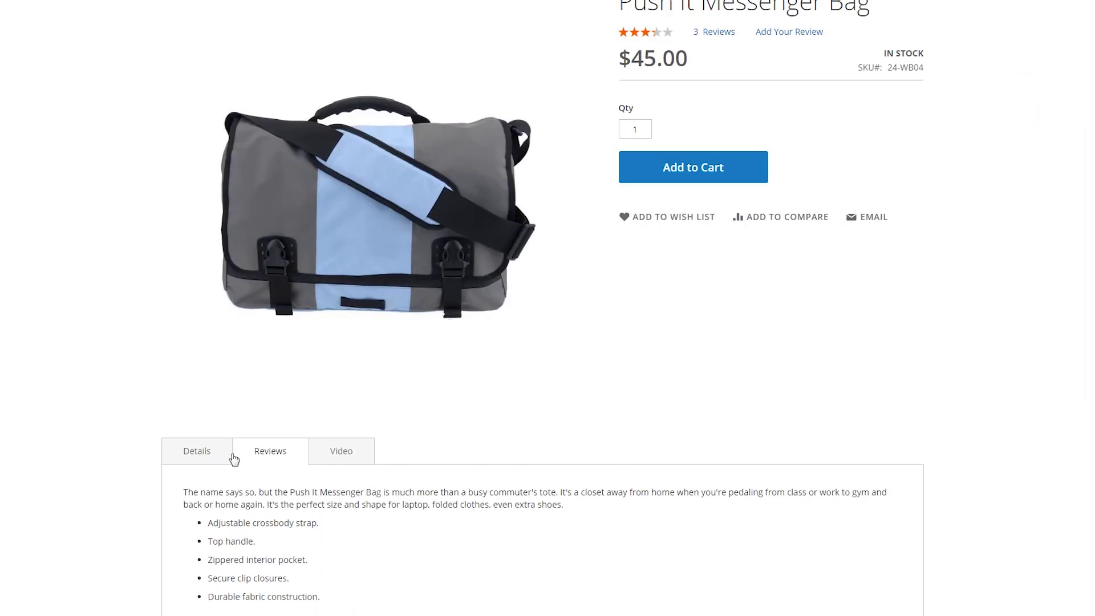
- View the Push It Messenger Bag's Video tab and its embedded mountain-valley video
{"action": "left_click", "coordinate": [208, 450]}
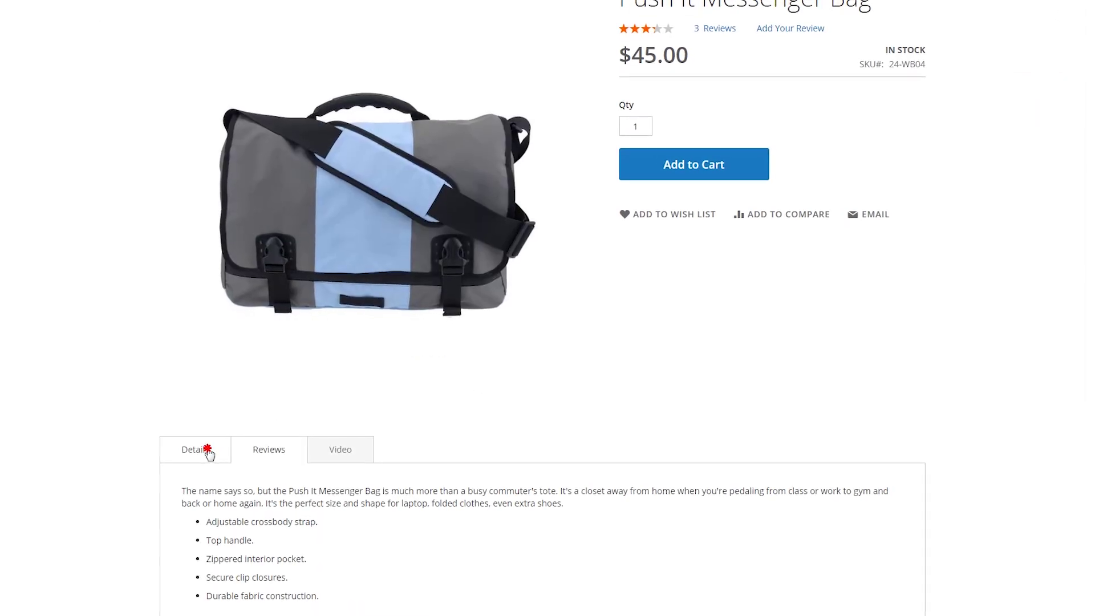
{"action": "left_click", "coordinate": [331, 448]}
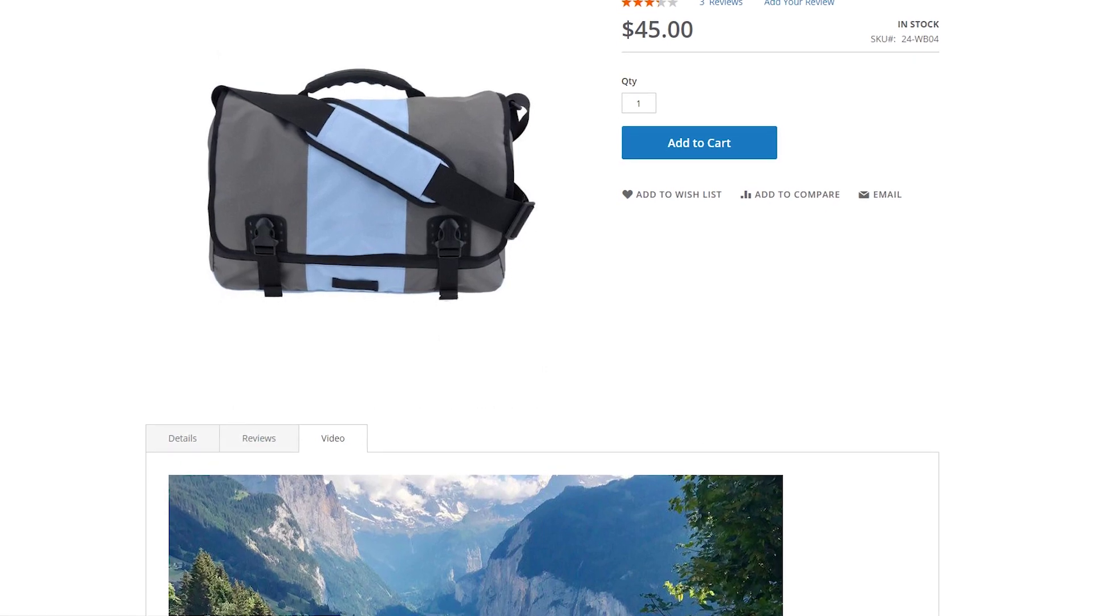
{"action": "scroll", "coordinate": [642, 265], "scroll_direction": "down", "scroll_amount": 5}
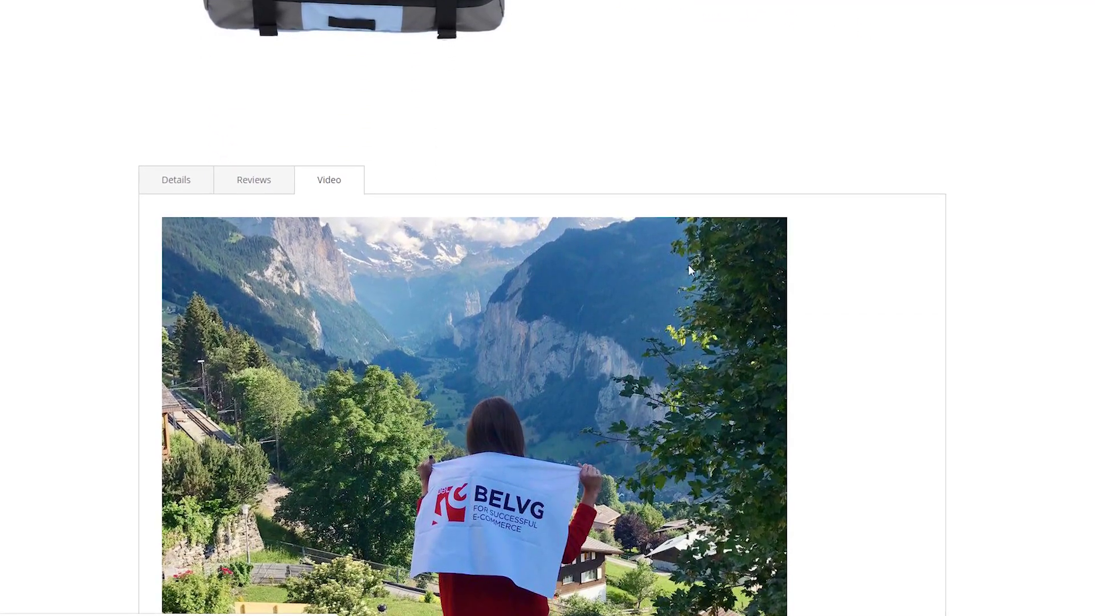